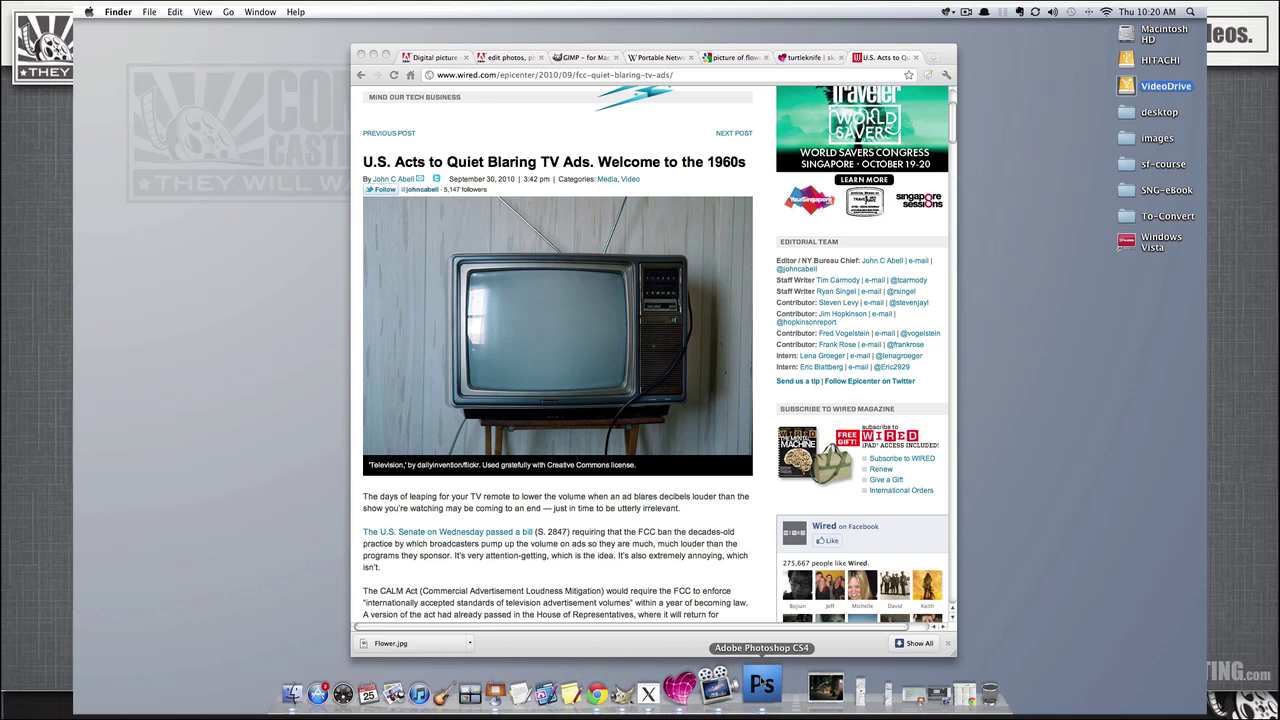
Check the TV picture in Skitch, switch back to Photoshop and open 1970s tv.jpg.
click(762, 684)
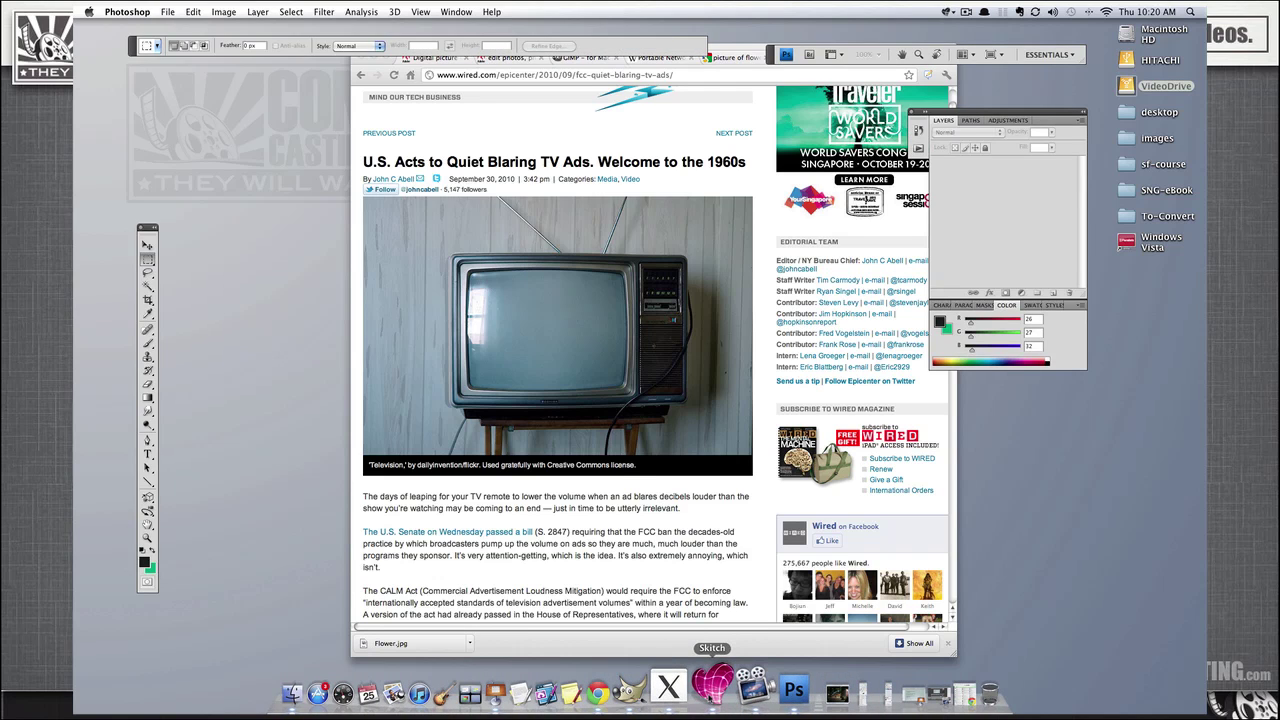
click(713, 687)
drag(535, 160, 827, 186)
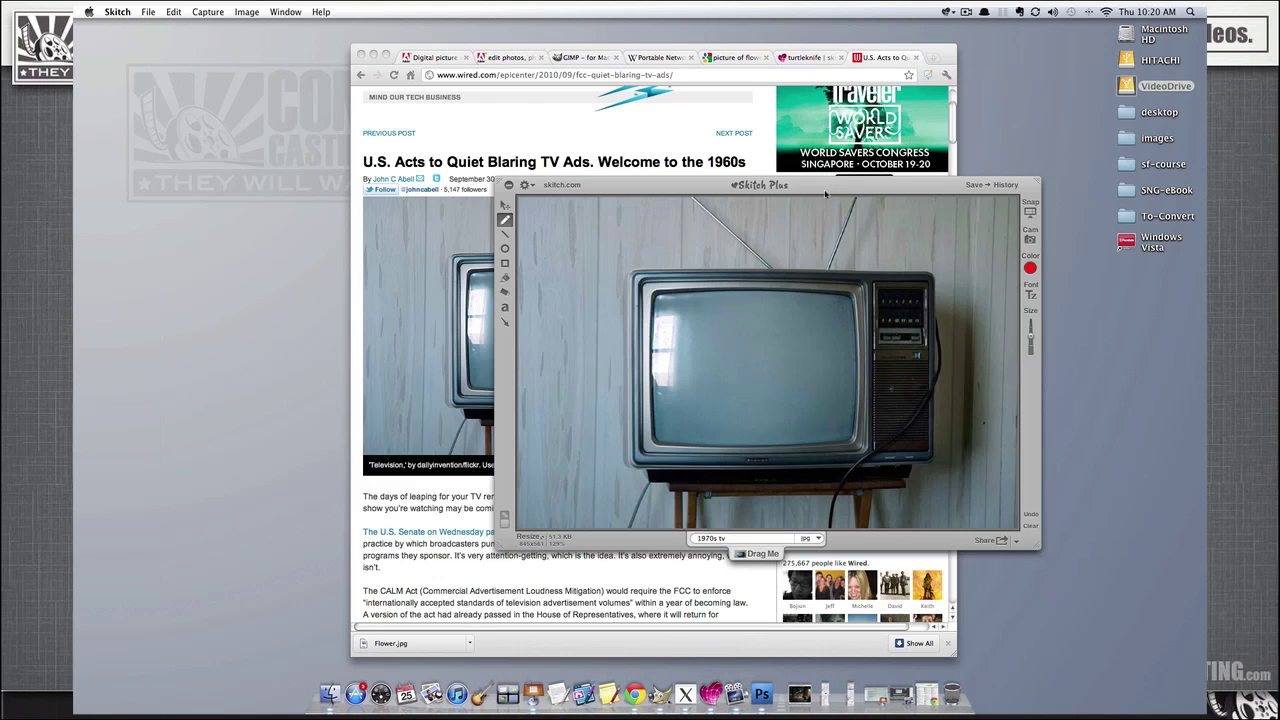
click(759, 690)
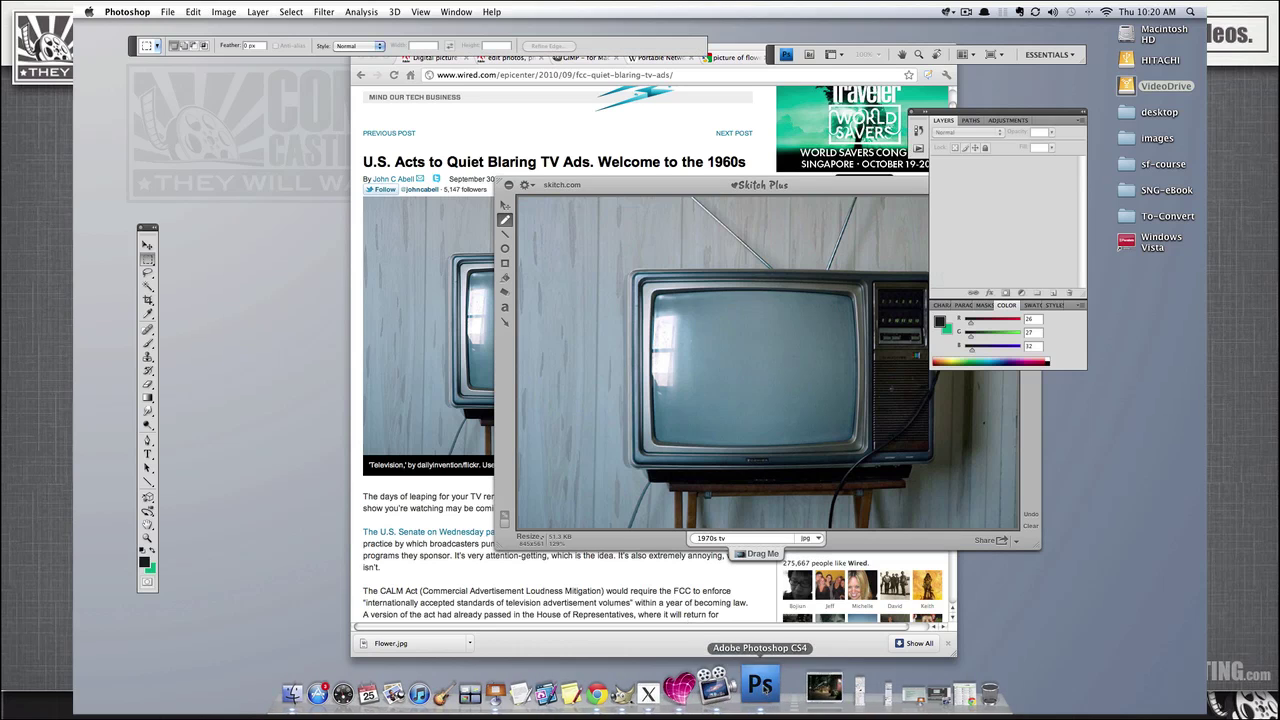
click(167, 12)
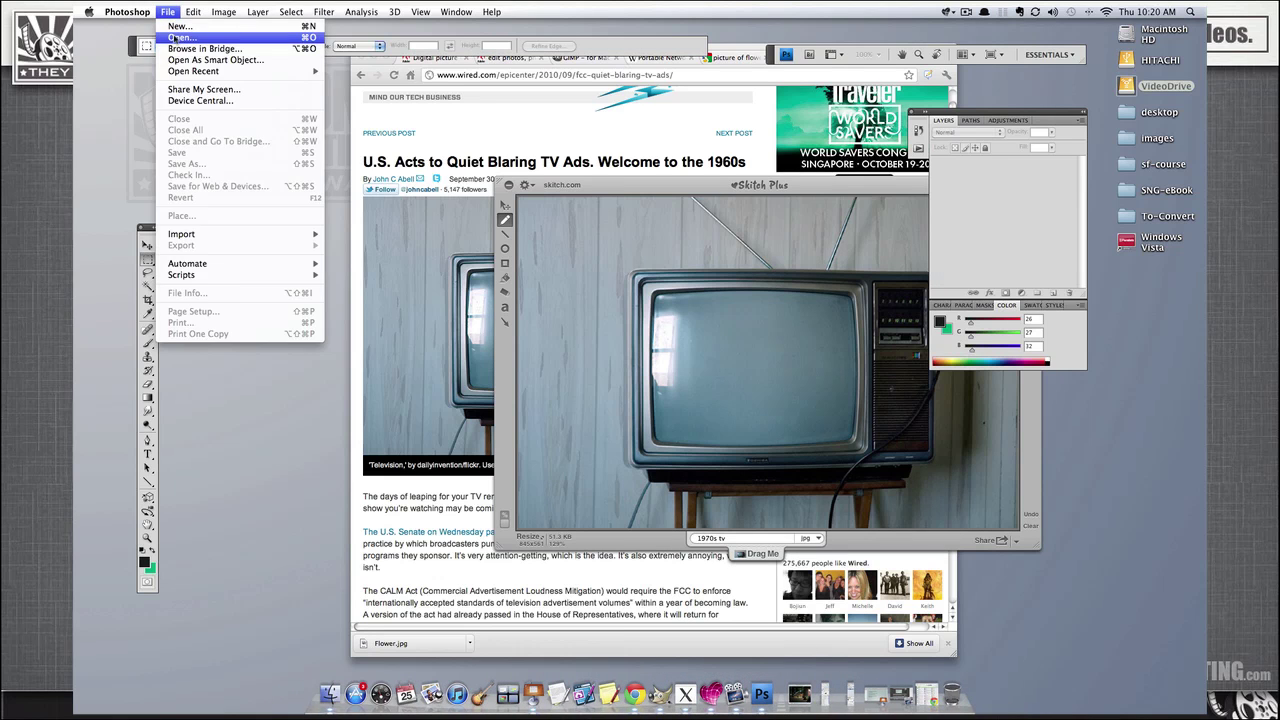
click(180, 38)
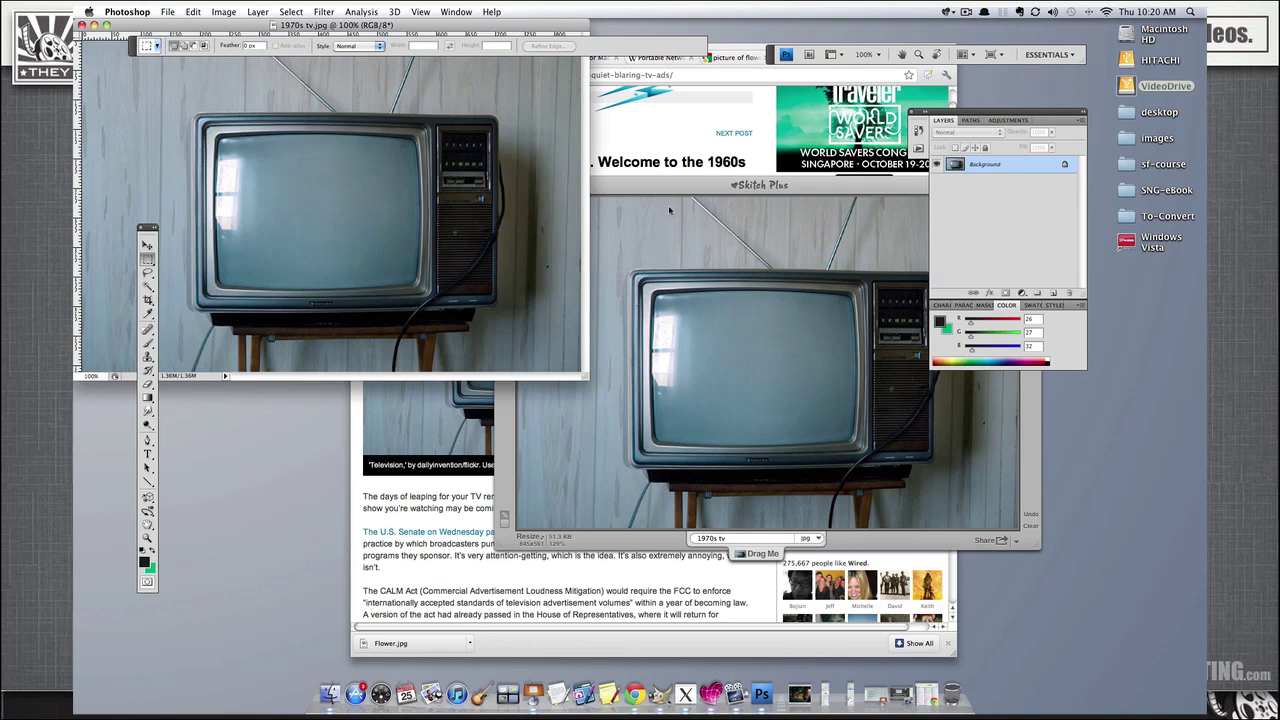
Clear away the Skitch and browser windows and centre the 1970s tv.jpg window on the desktop.
click(674, 190)
click(508, 185)
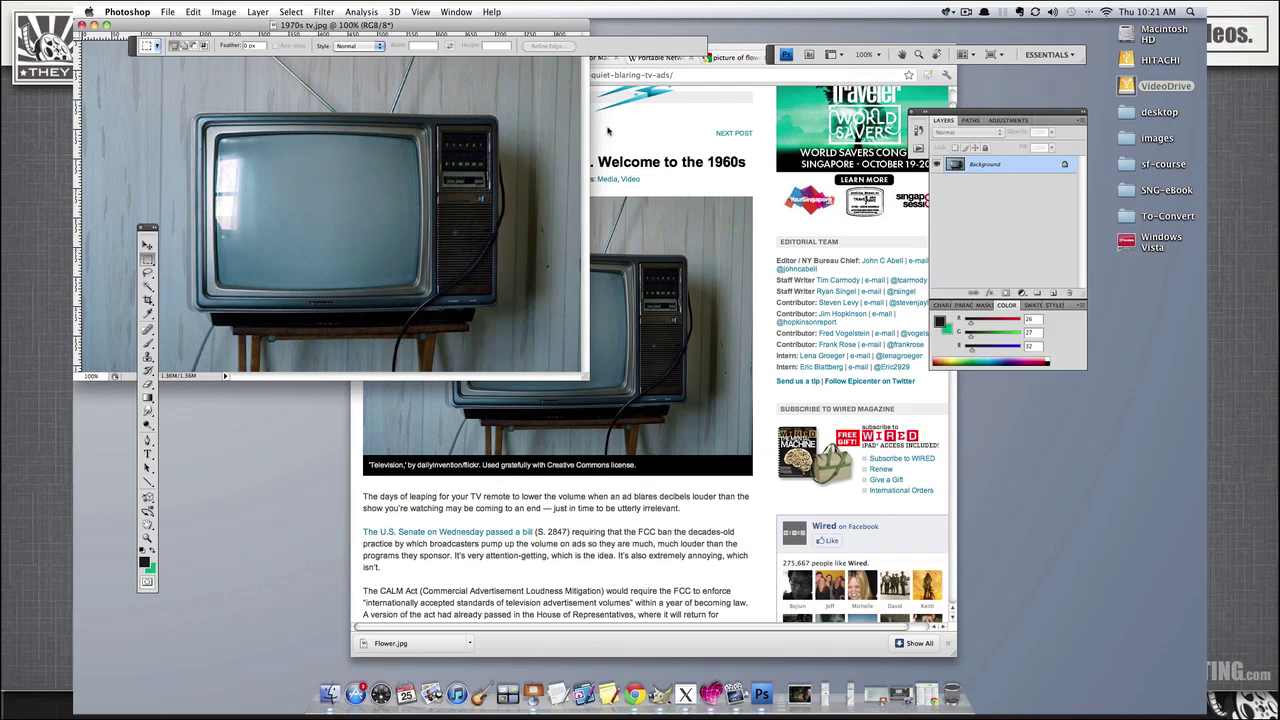
click(607, 130)
click(373, 55)
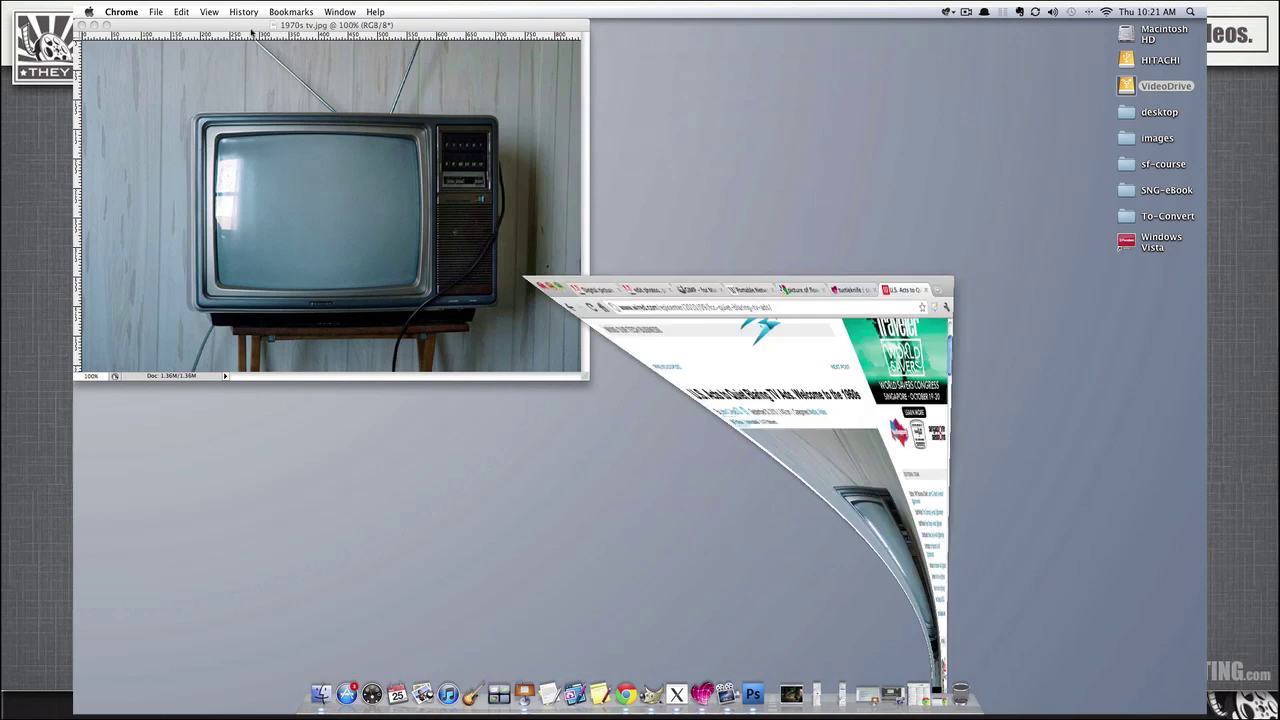
drag(243, 27, 486, 157)
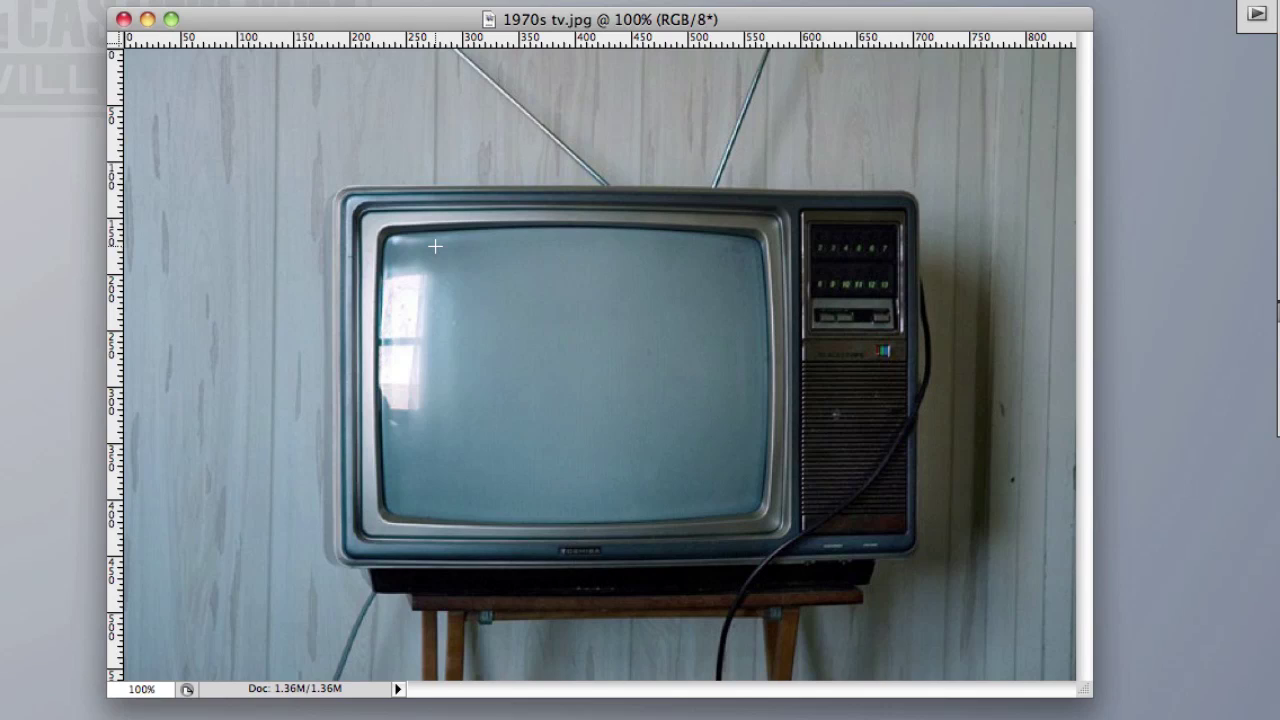
Try to delete a rectangular marquee selection of the TV screen from the Background layer, and clear the selection.
drag(435, 246, 748, 497)
key(BackSpace)
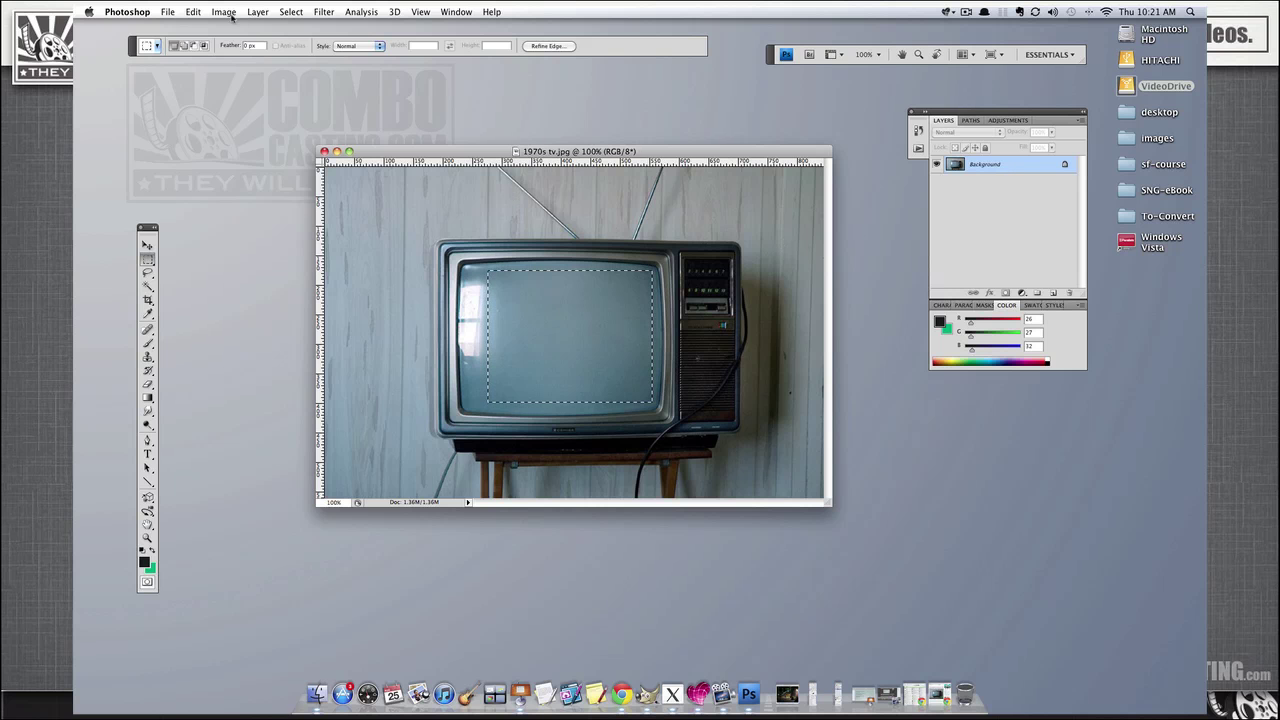
click(290, 12)
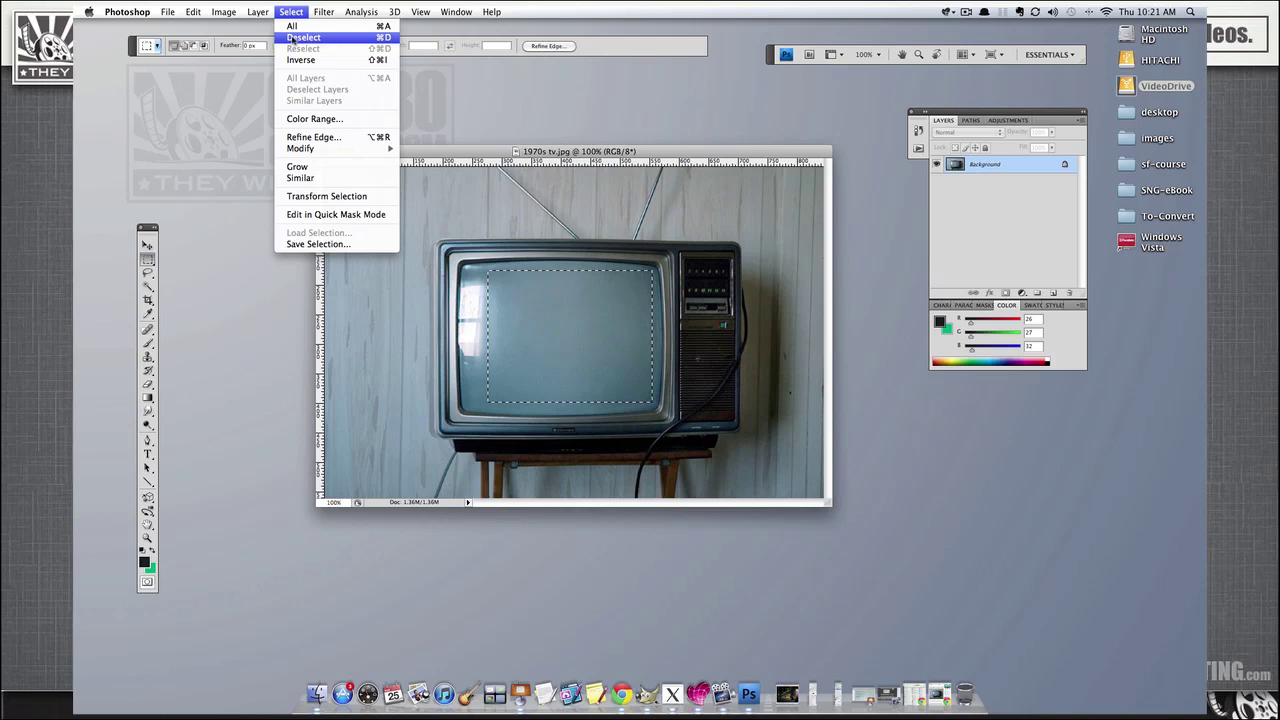
click(294, 40)
Convert the Background into a regular layer named Layer 0 and delete a rectangle covering most of the TV screen.
right_click(1016, 164)
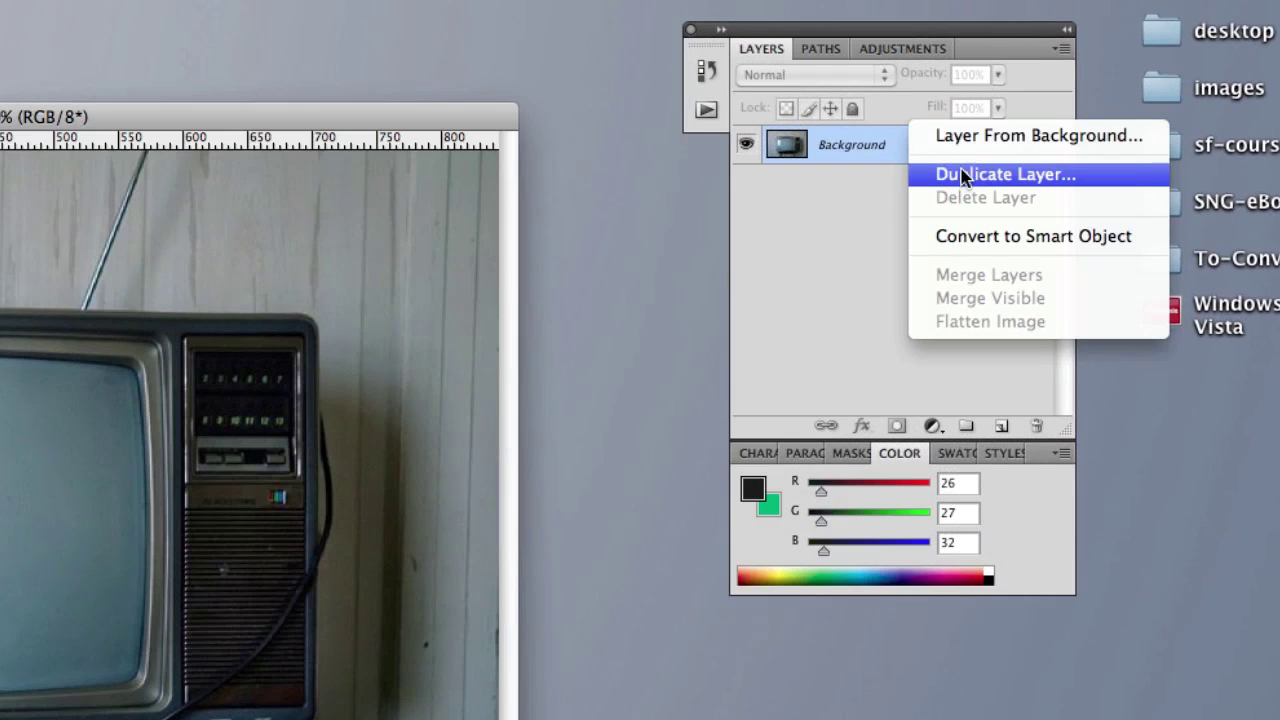
click(975, 138)
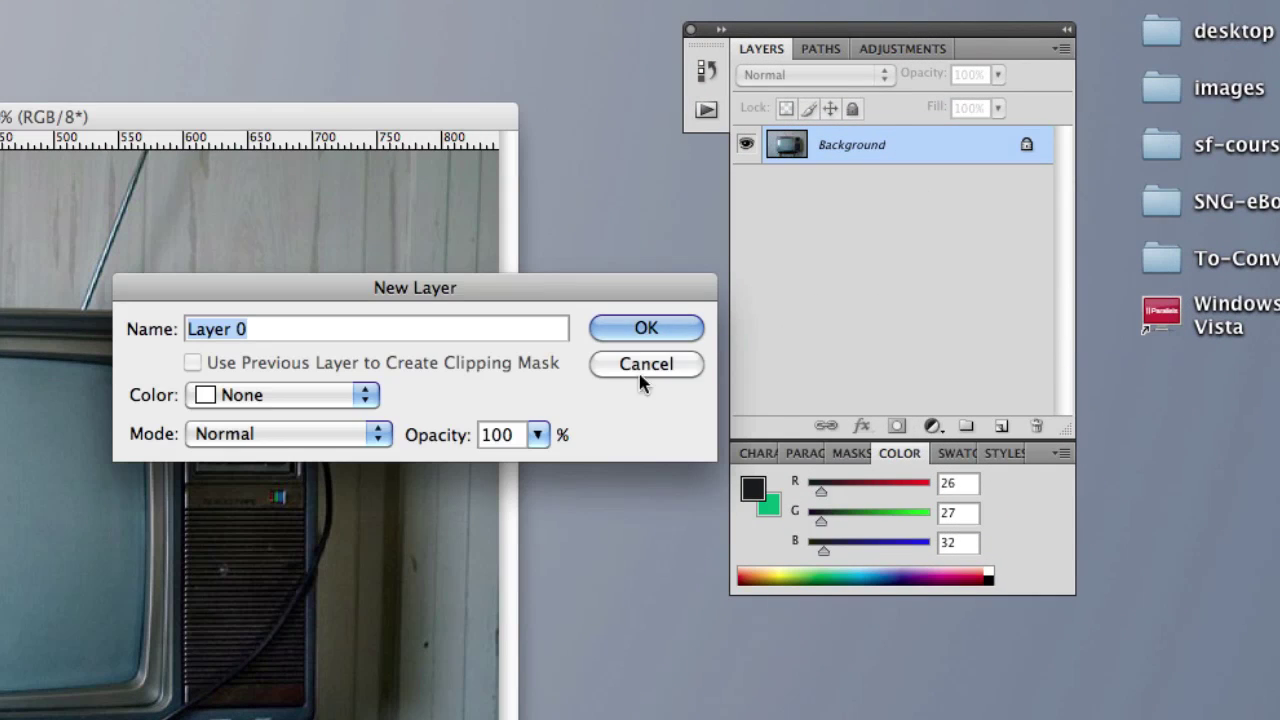
click(672, 326)
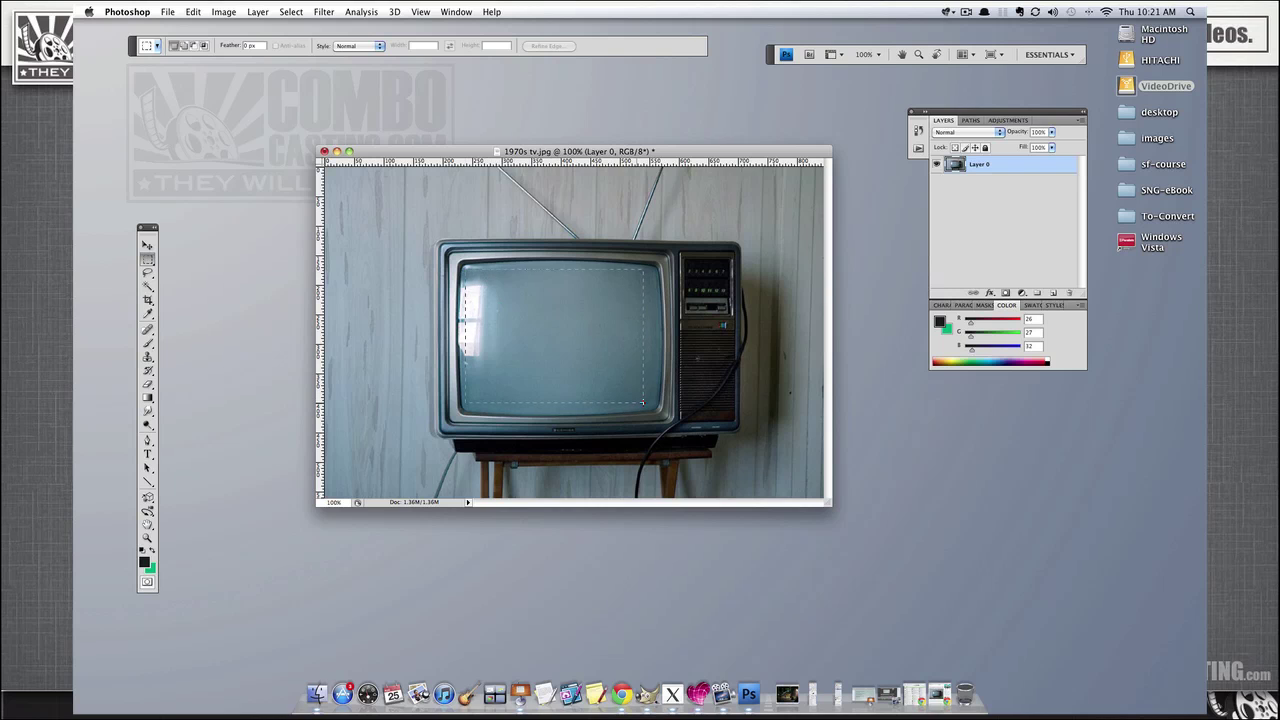
drag(643, 403, 648, 405)
key(Delete)
Try selecting the leftover strip above the cutout with the Magic Wand, and deselect everything.
key(w)
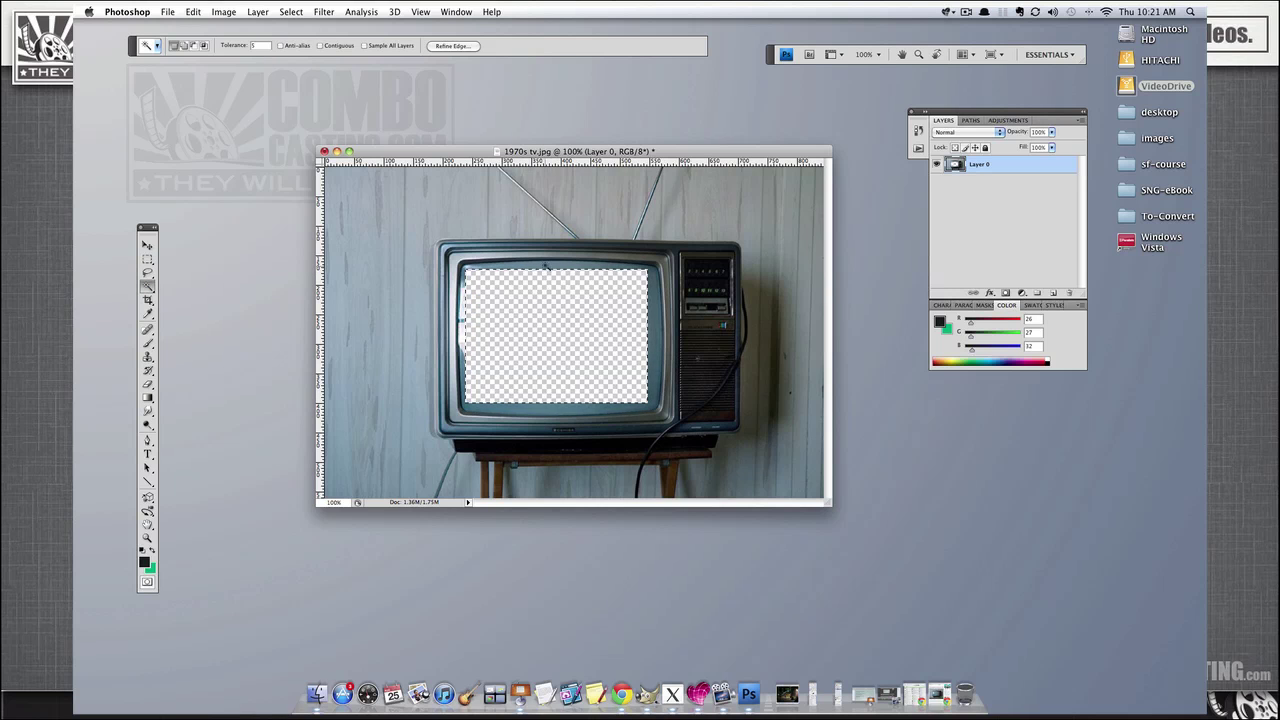
click(546, 267)
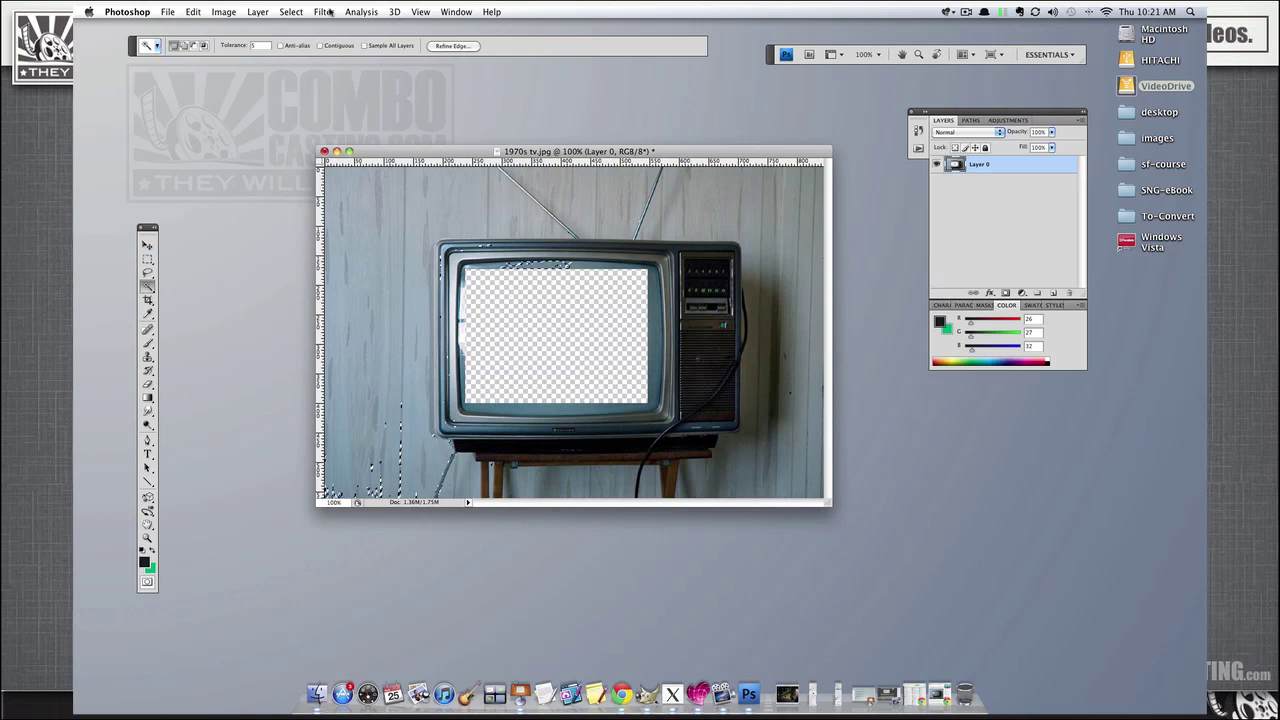
click(291, 11)
click(330, 37)
Erase the leftover TV screen edges up to the frame with the Eraser, and undo the last stroke.
key(e)
drag(500, 268, 636, 271)
mouse_move(521, 267)
mouse_down()
mouse_move(638, 271)
mouse_move(470, 271)
mouse_move(522, 269)
mouse_up()
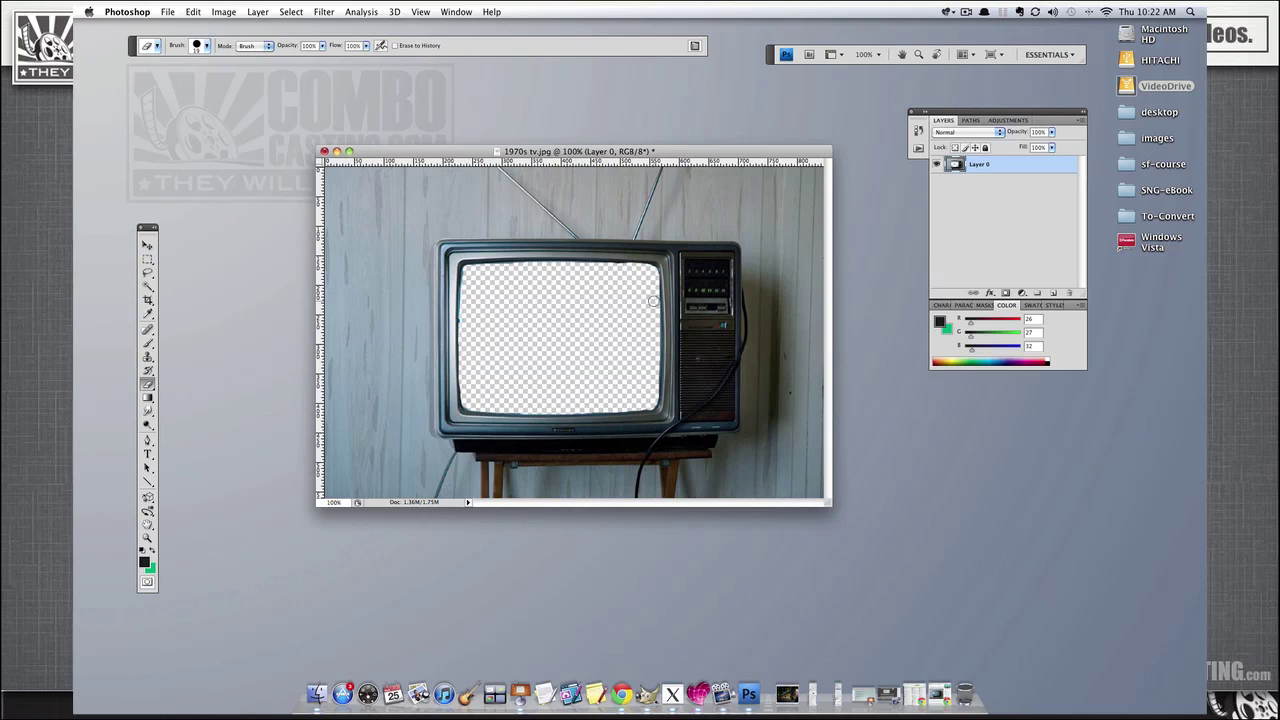
drag(465, 301, 463, 335)
drag(464, 273, 463, 293)
mouse_move(648, 405)
mouse_down()
mouse_move(508, 409)
mouse_move(533, 404)
mouse_up()
click(193, 12)
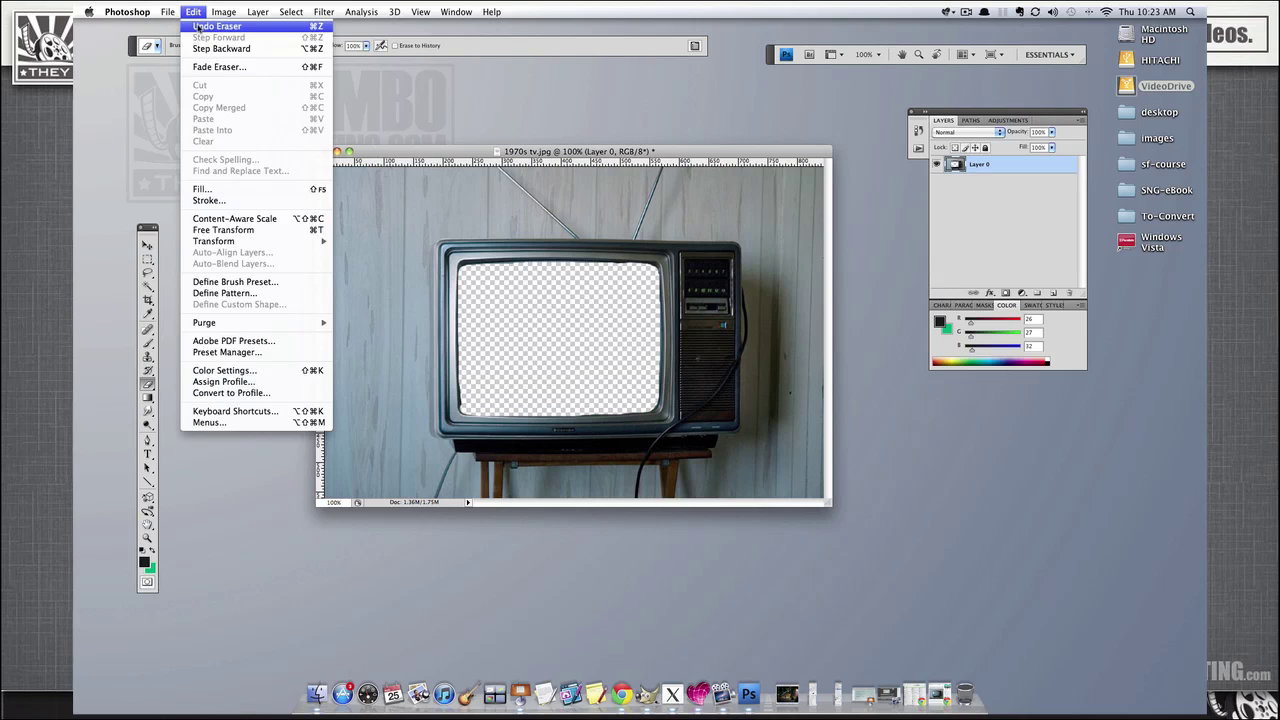
click(200, 27)
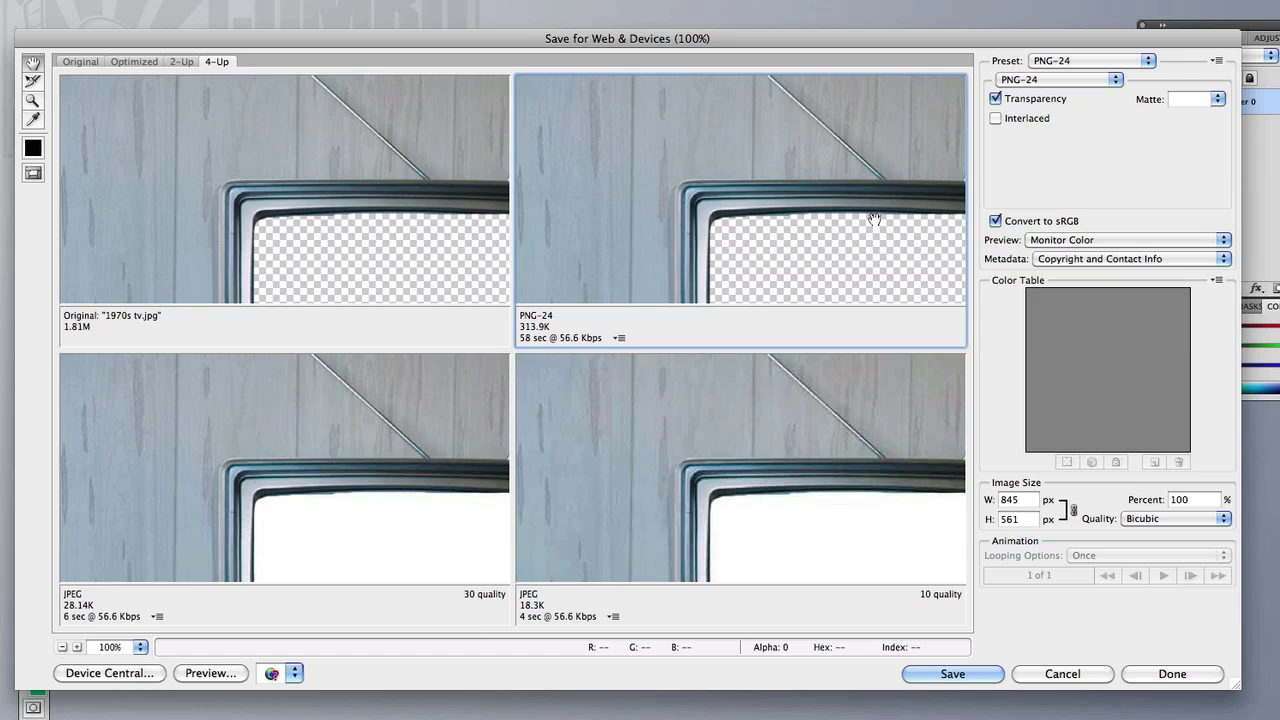
Check the cutout in the PNG-24 preview and save it for the web with transparency as 1970s-tv.png.
drag(874, 219, 748, 140)
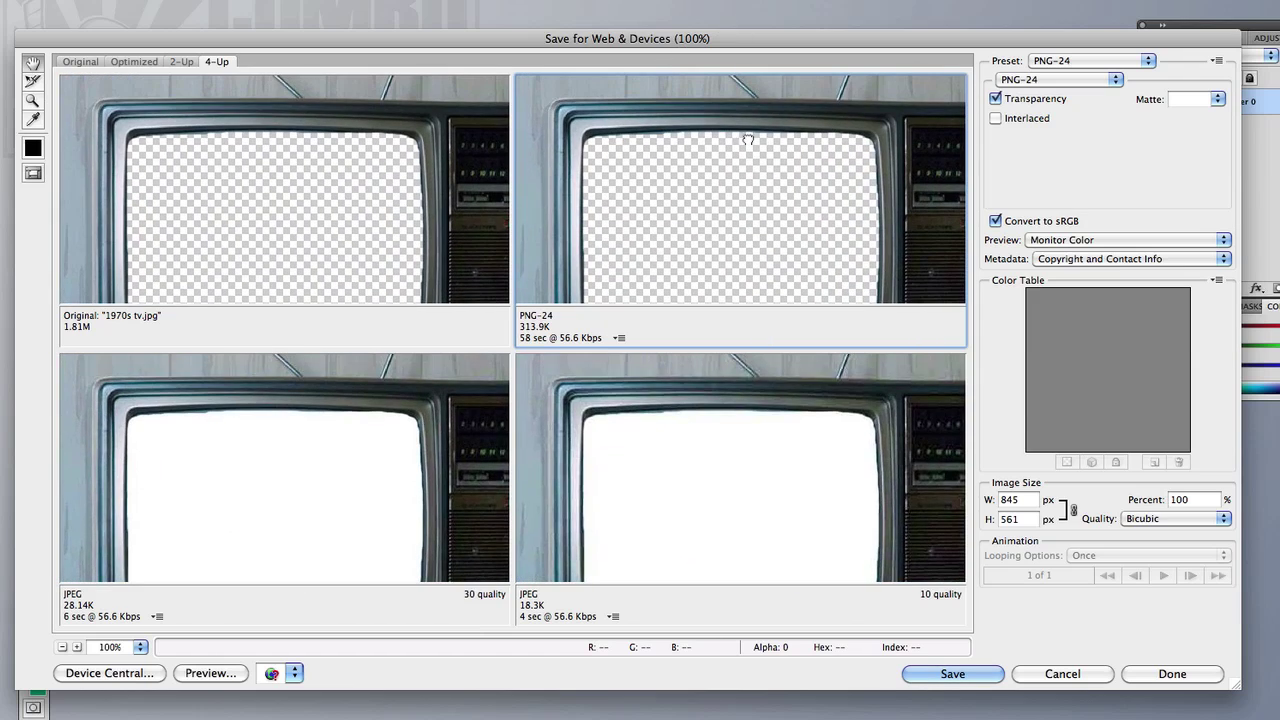
click(952, 674)
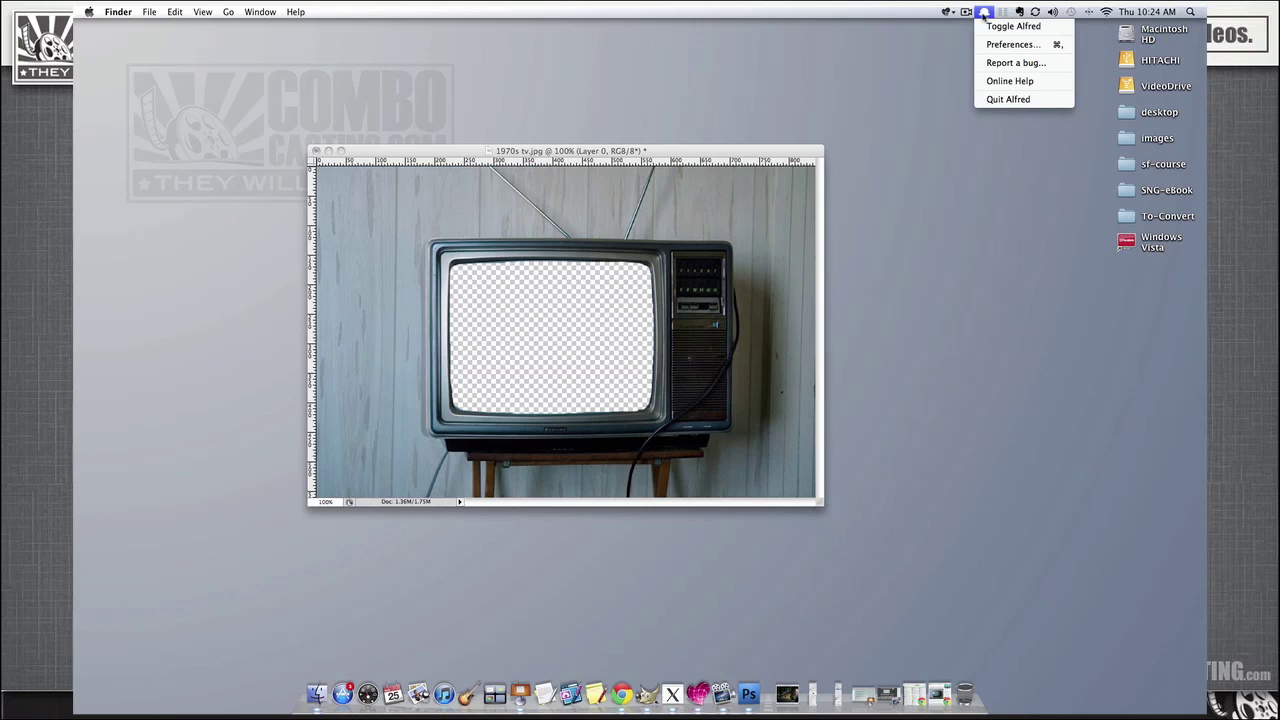
Switch to the earl-nightingale-on-tv project in ScreenFlow and add earl.mov from the graphics-lessons folder to its media.
click(990, 28)
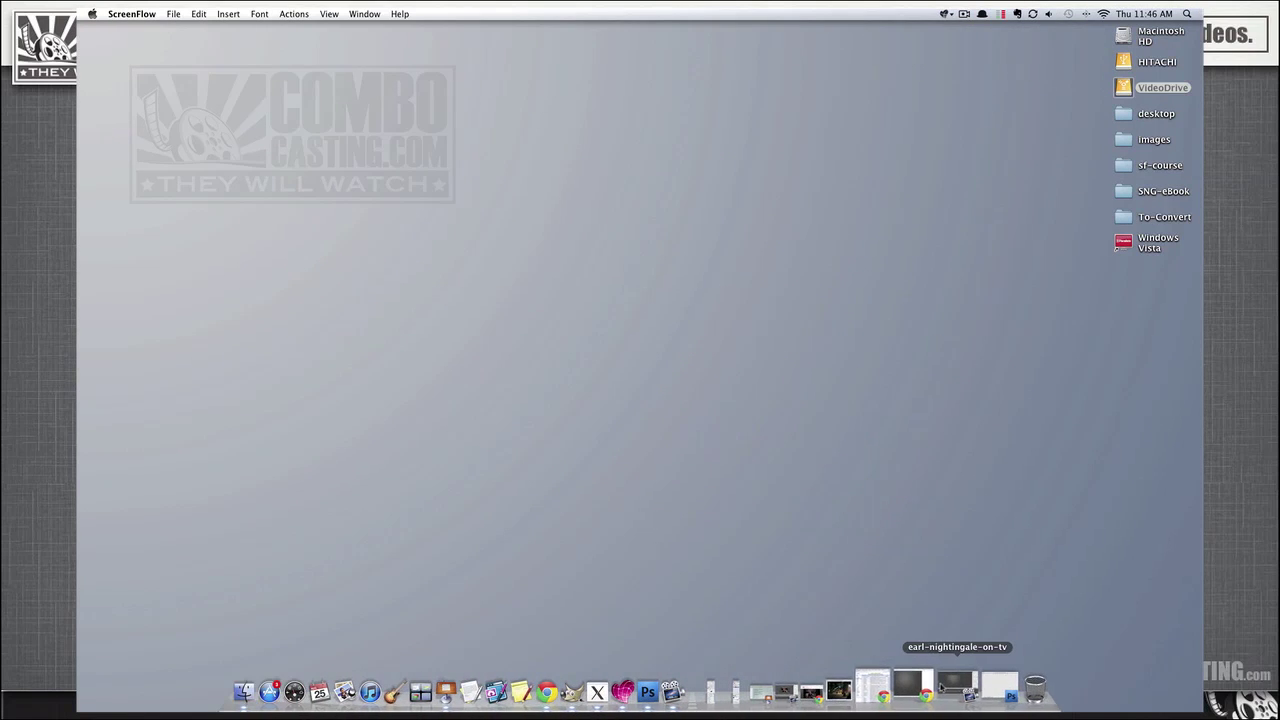
click(948, 686)
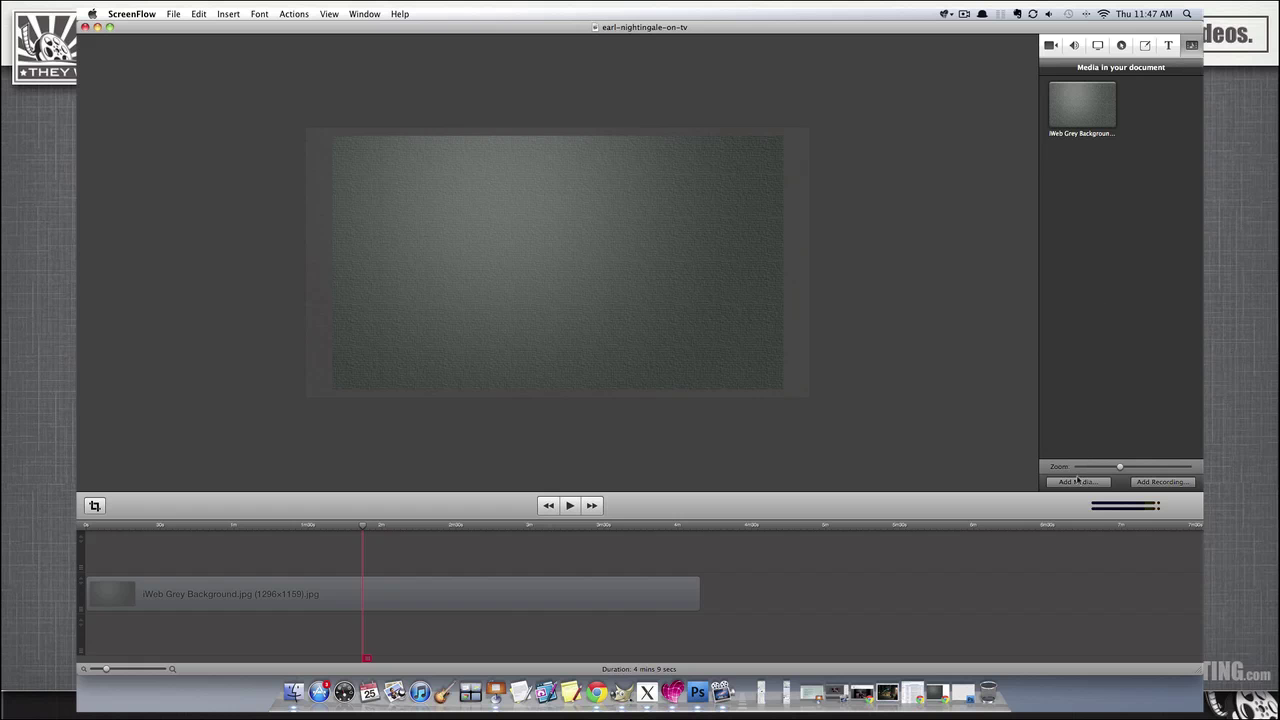
click(1077, 481)
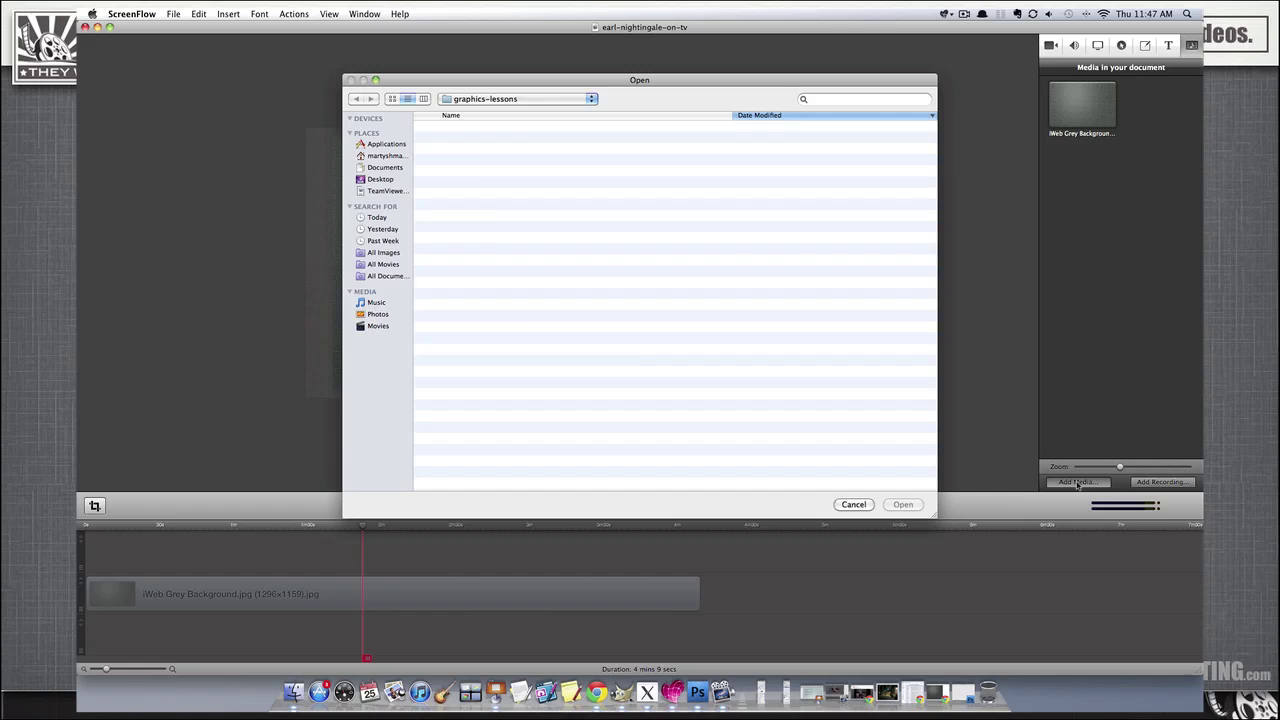
click(445, 161)
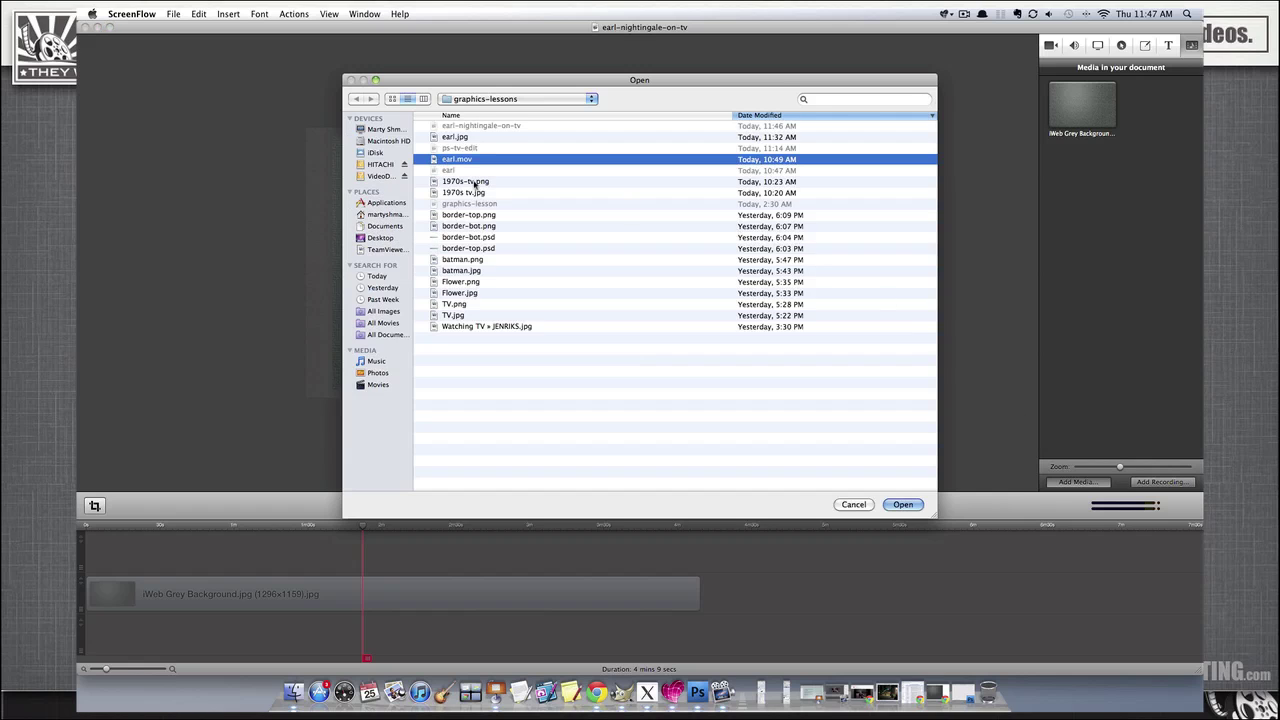
click(908, 506)
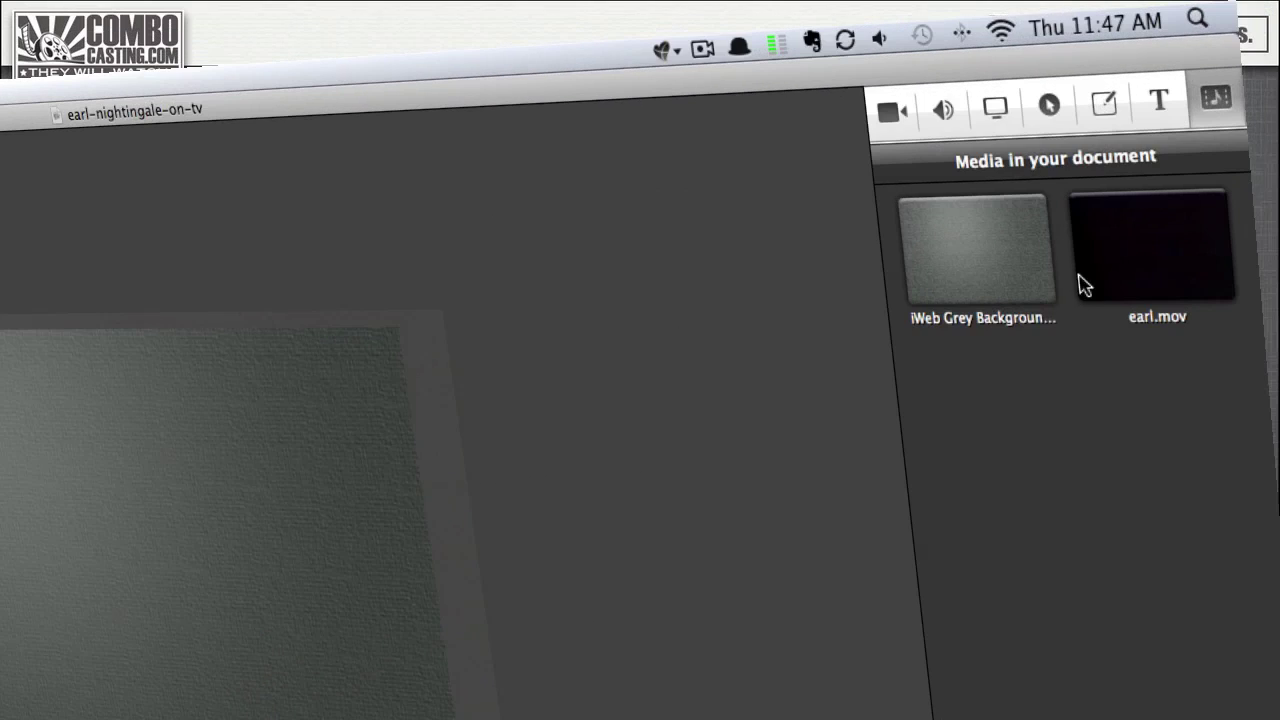
Place earl.mov on the track above the grey background, starting at about 7 s, and play part of it.
drag(1164, 248, 197, 561)
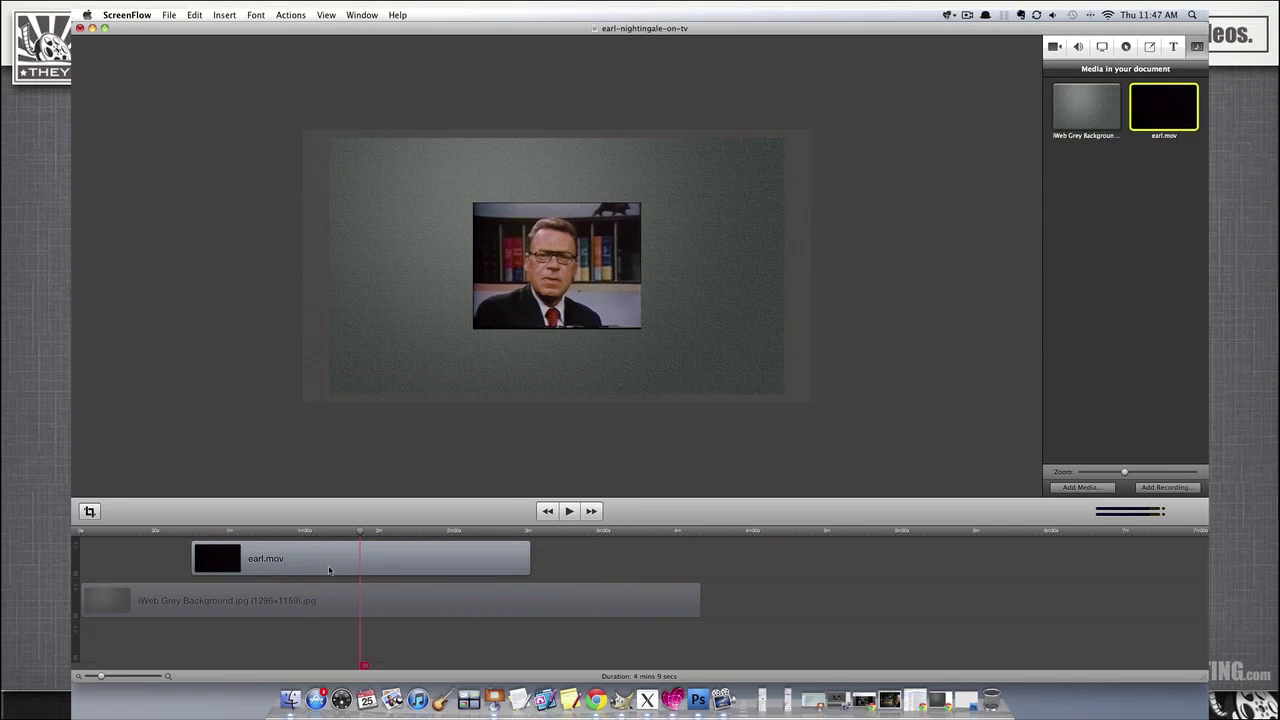
drag(379, 564, 224, 554)
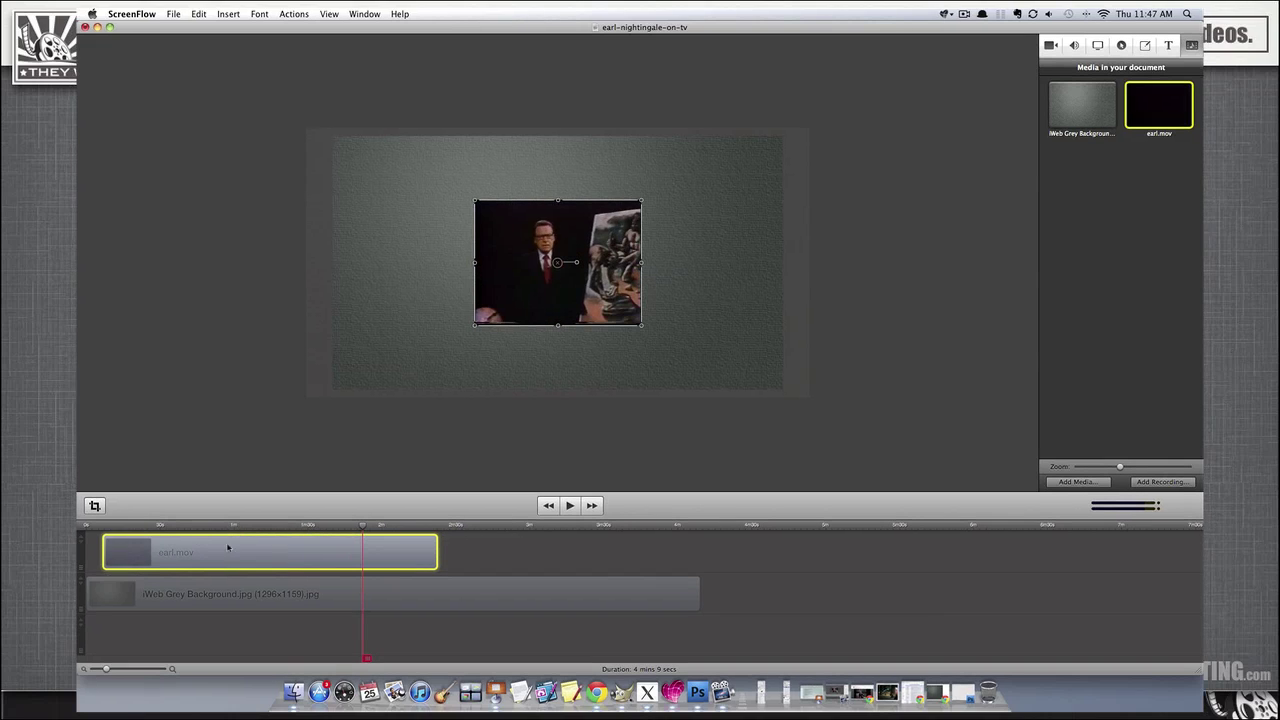
click(135, 525)
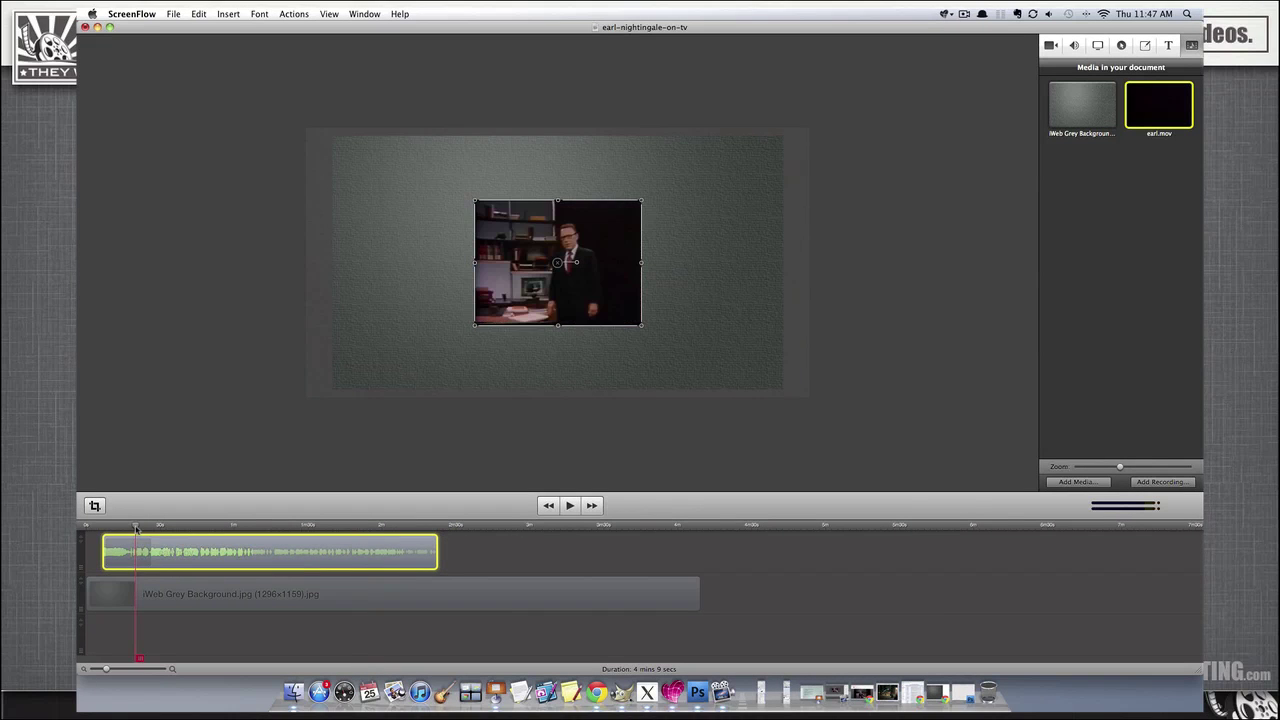
key(space)
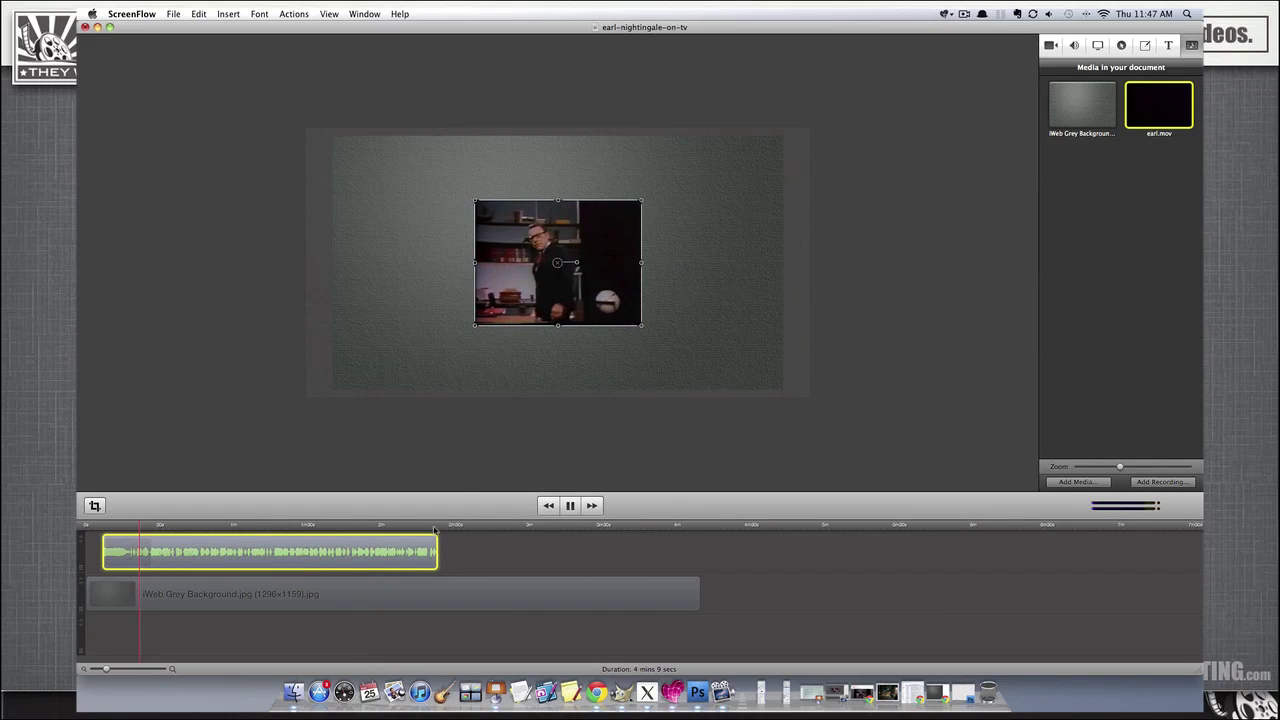
click(559, 460)
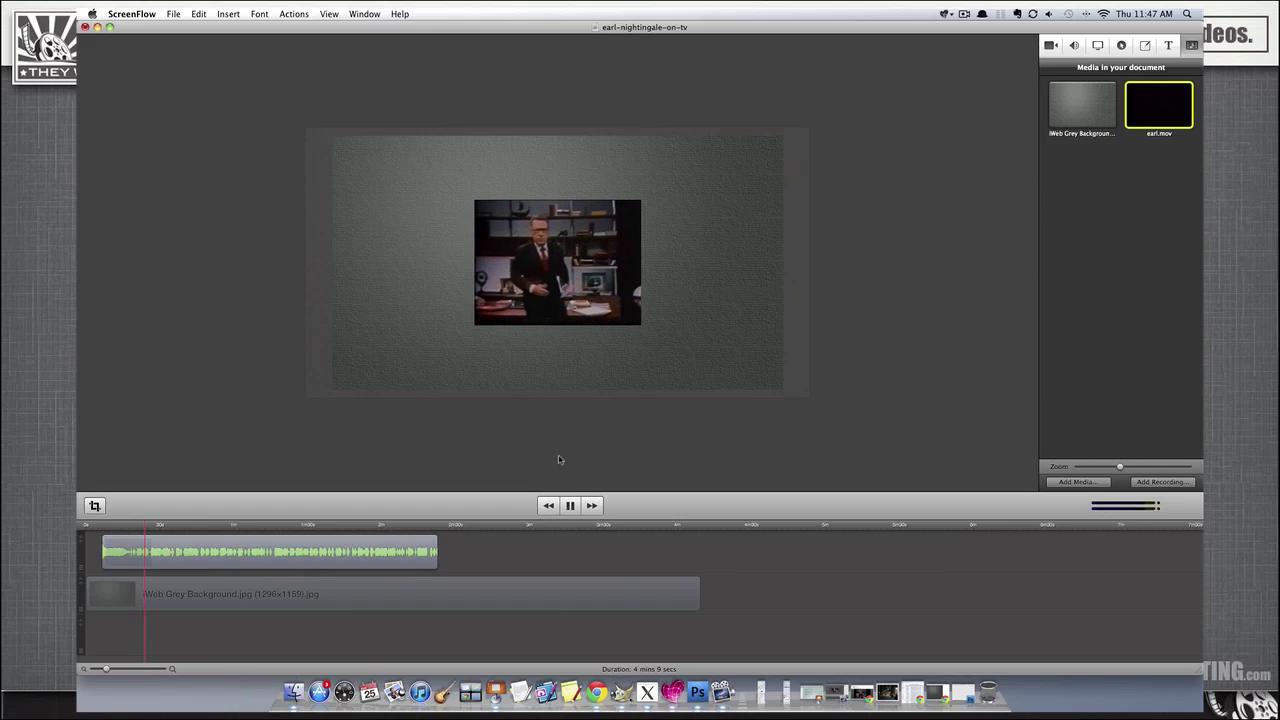
key(space)
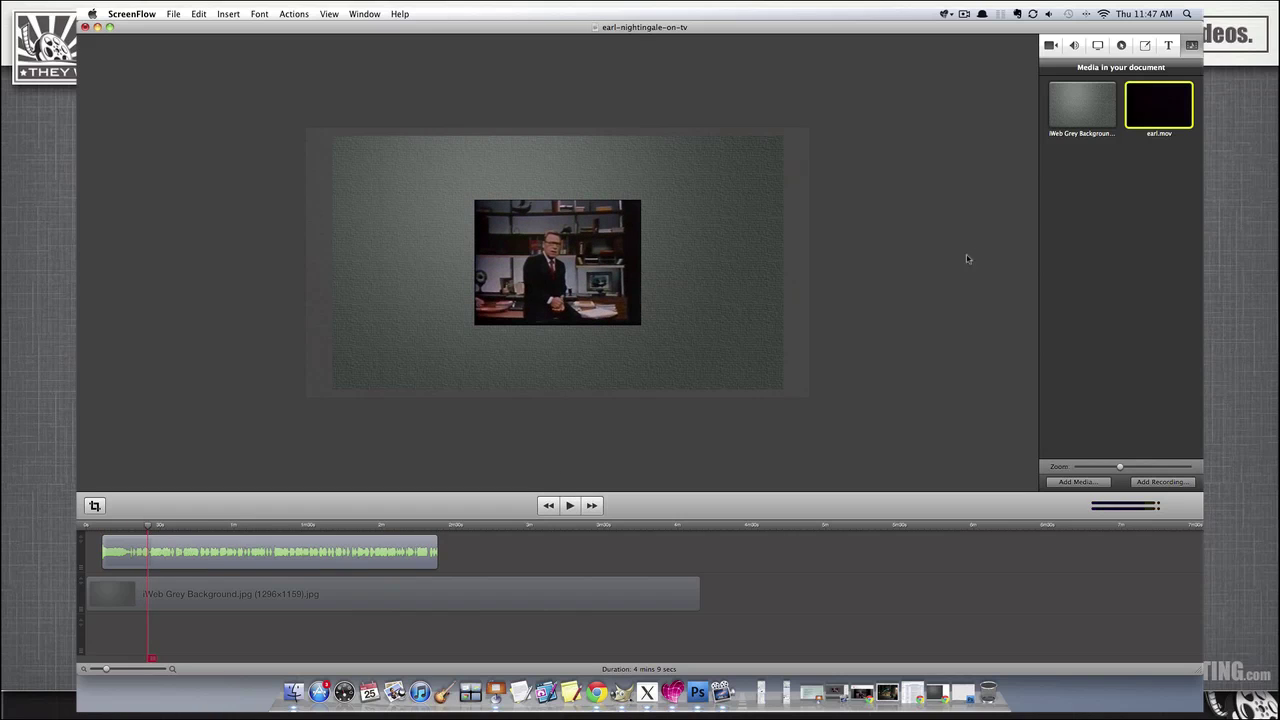
Add 1970s-tv.png from the graphics-lessons folder to the project's media.
click(1077, 483)
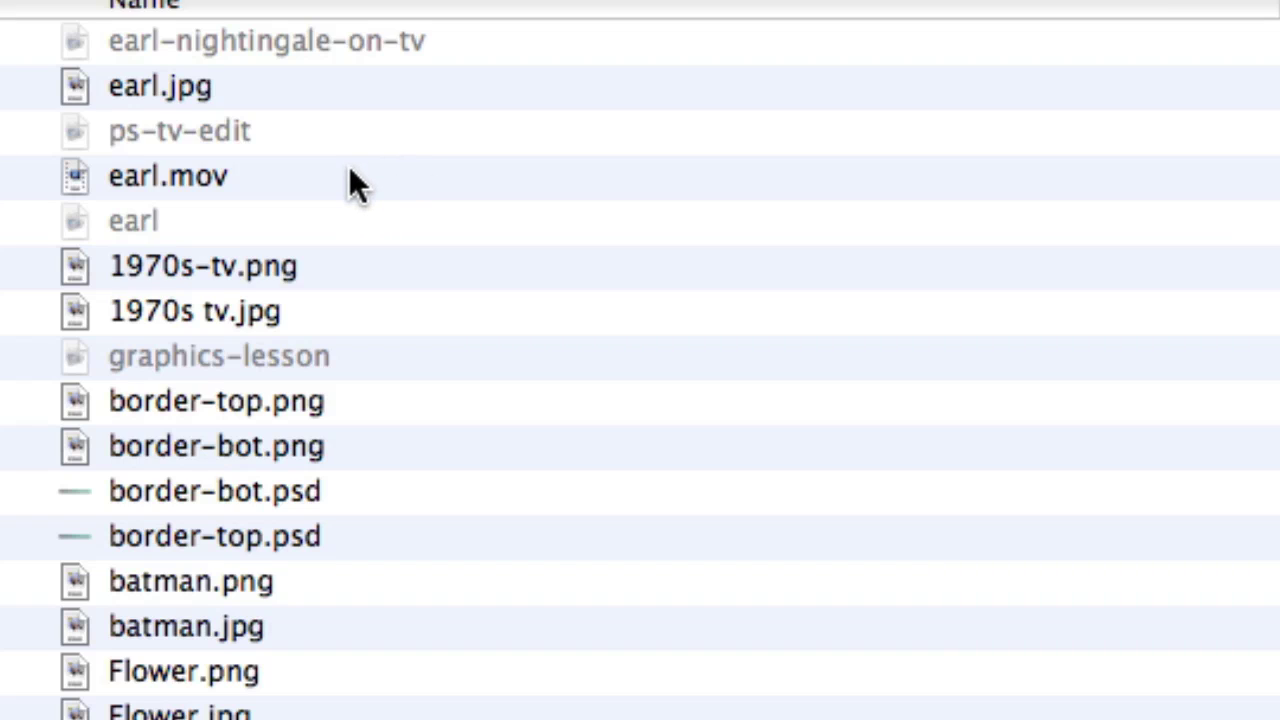
click(318, 261)
click(920, 537)
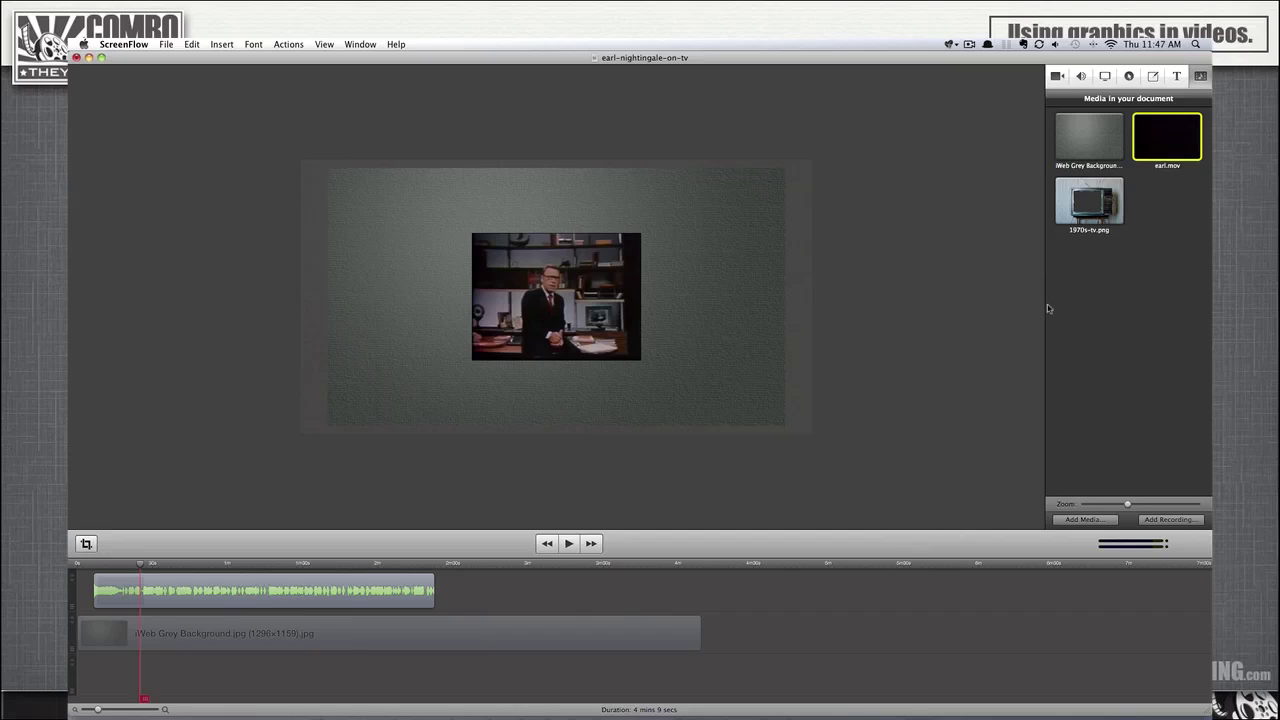
Place 1970s-tv.png on the track below the grey background from about 7 s and extend it to about 1 min 14 s.
drag(1086, 201, 101, 678)
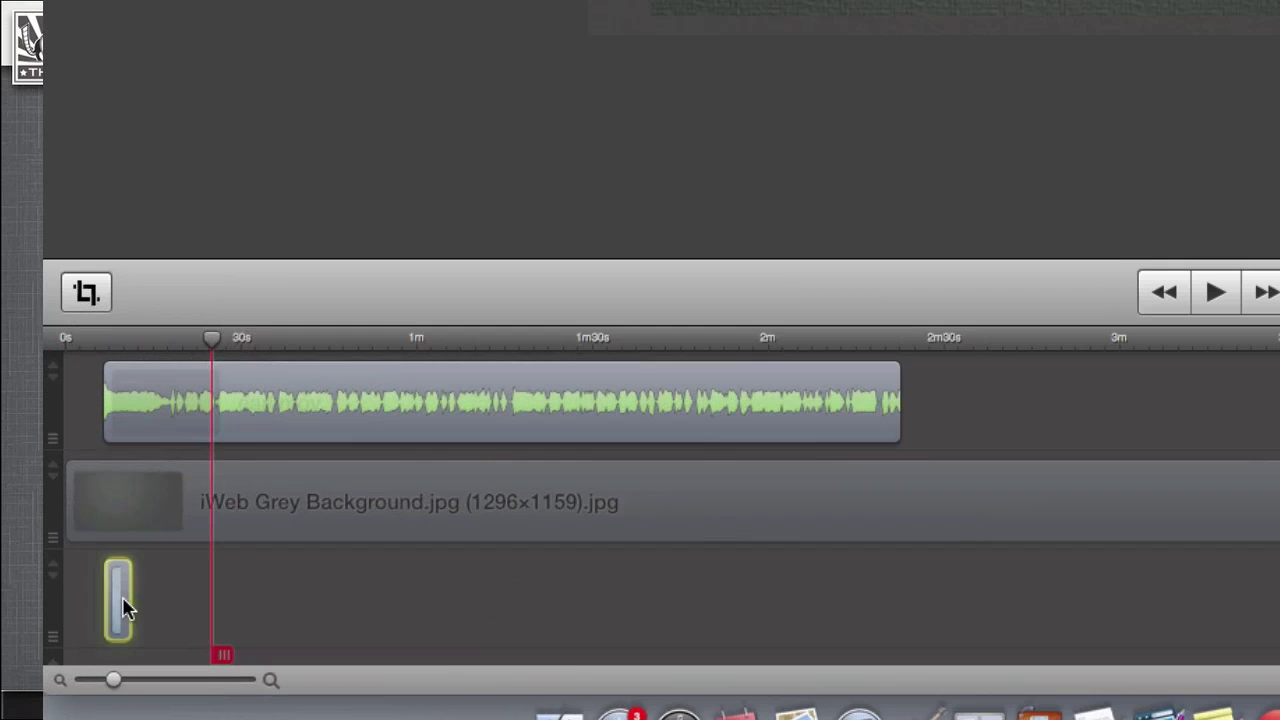
drag(126, 597, 493, 656)
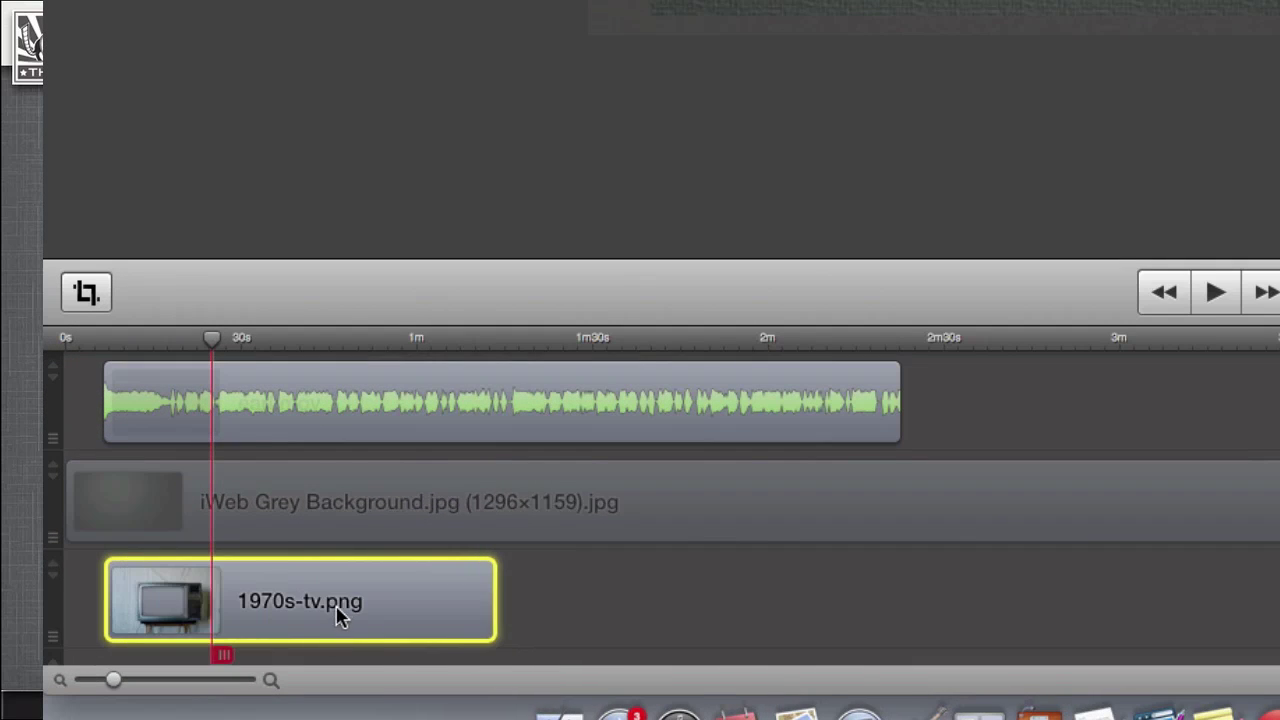
Move 1970s-tv.png to the track above earl.mov, start both clips at 0 s, and play part of the result.
drag(337, 608, 305, 608)
drag(62, 612, 57, 371)
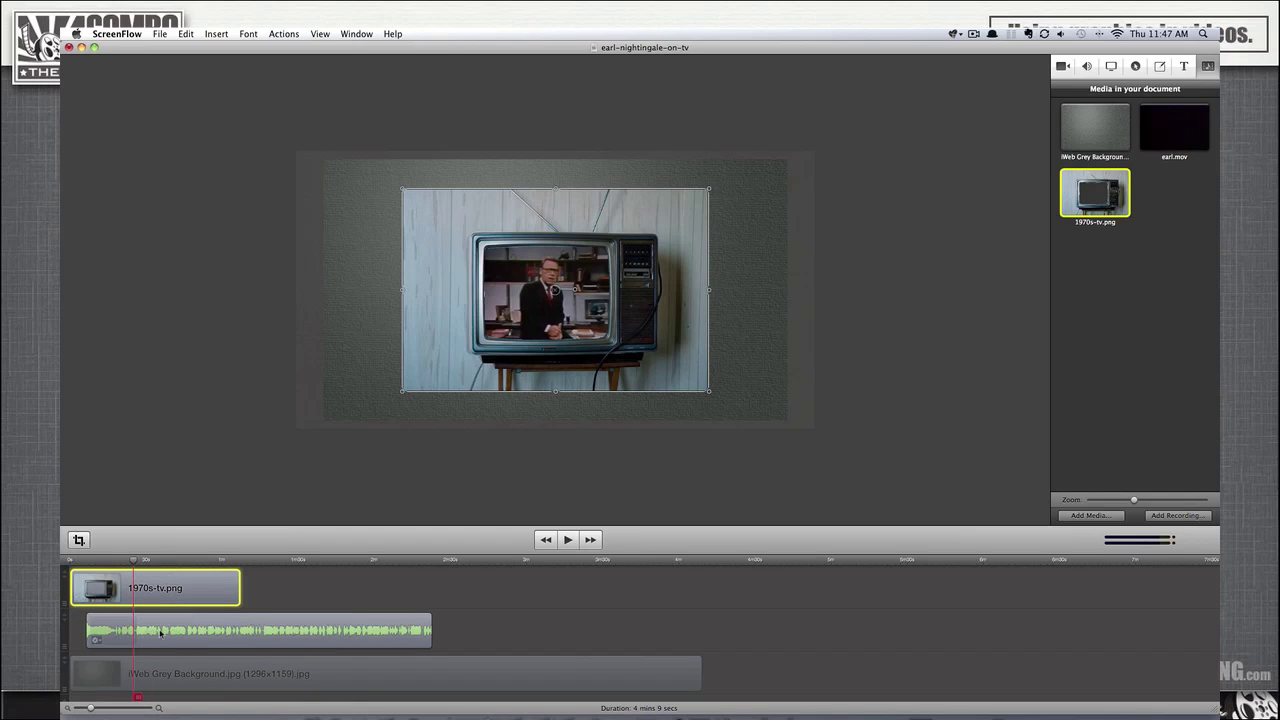
drag(160, 632, 144, 634)
click(515, 600)
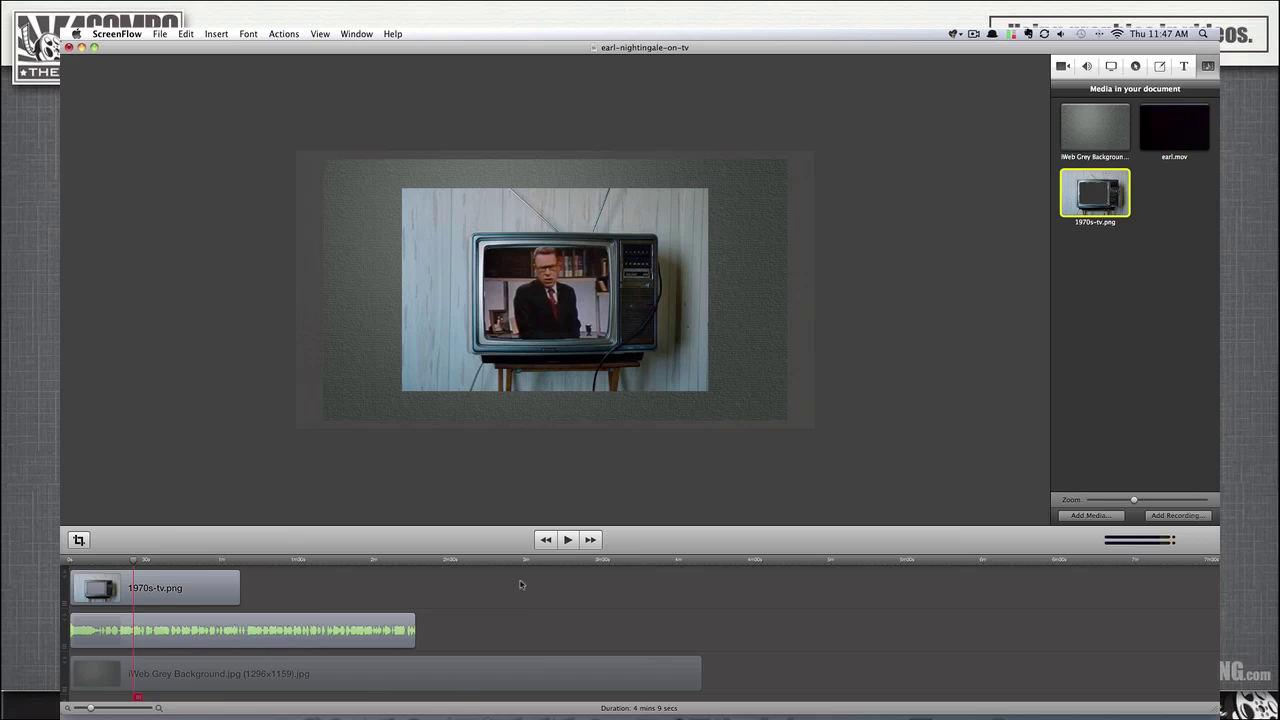
click(567, 539)
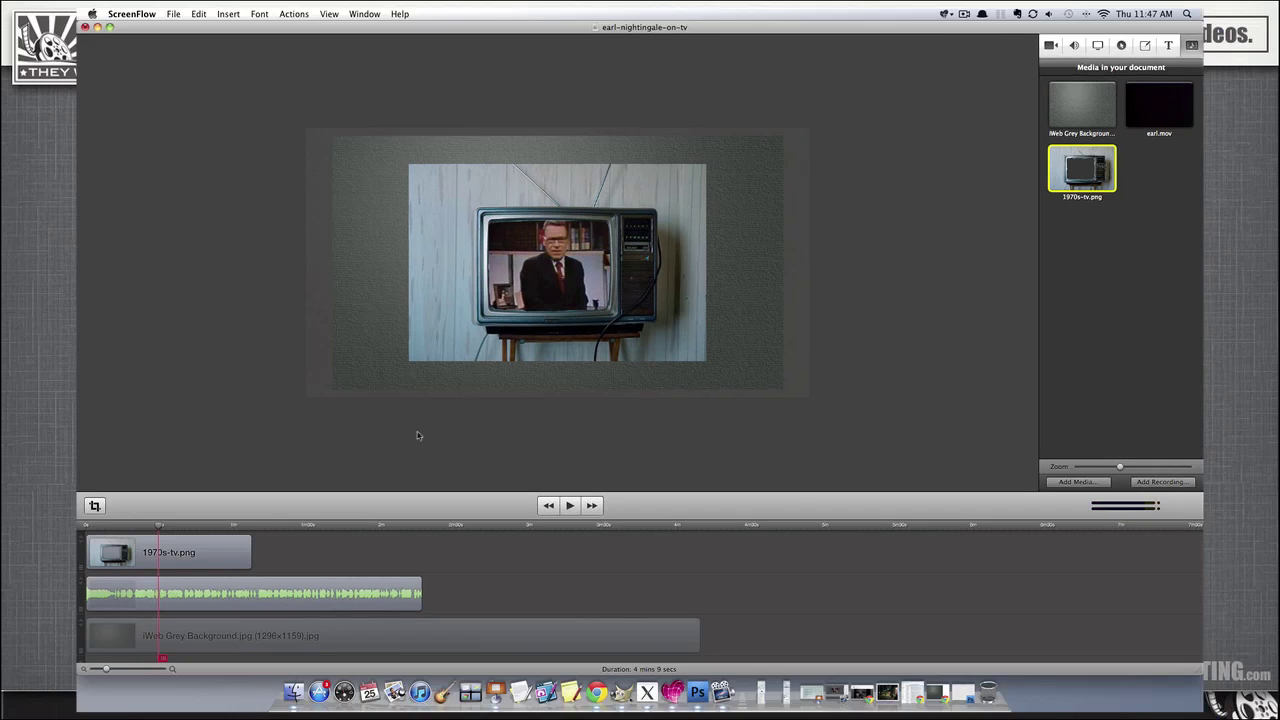
Scale 1970s-tv.png to 128% on the canvas and resize and shift earl.mov to fill the TV's screen opening.
click(424, 350)
drag(409, 361, 330, 413)
click(275, 592)
drag(475, 325, 443, 349)
drag(537, 296, 526, 296)
click(337, 364)
drag(330, 413, 355, 397)
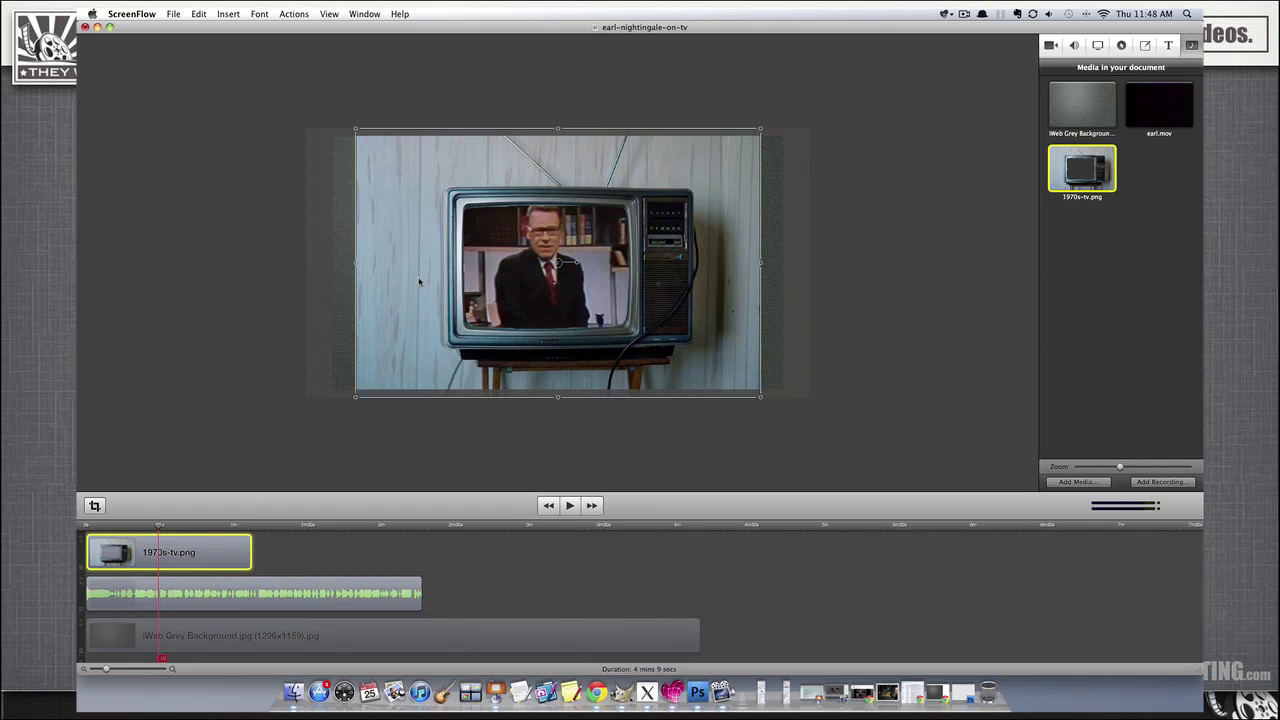
click(1051, 46)
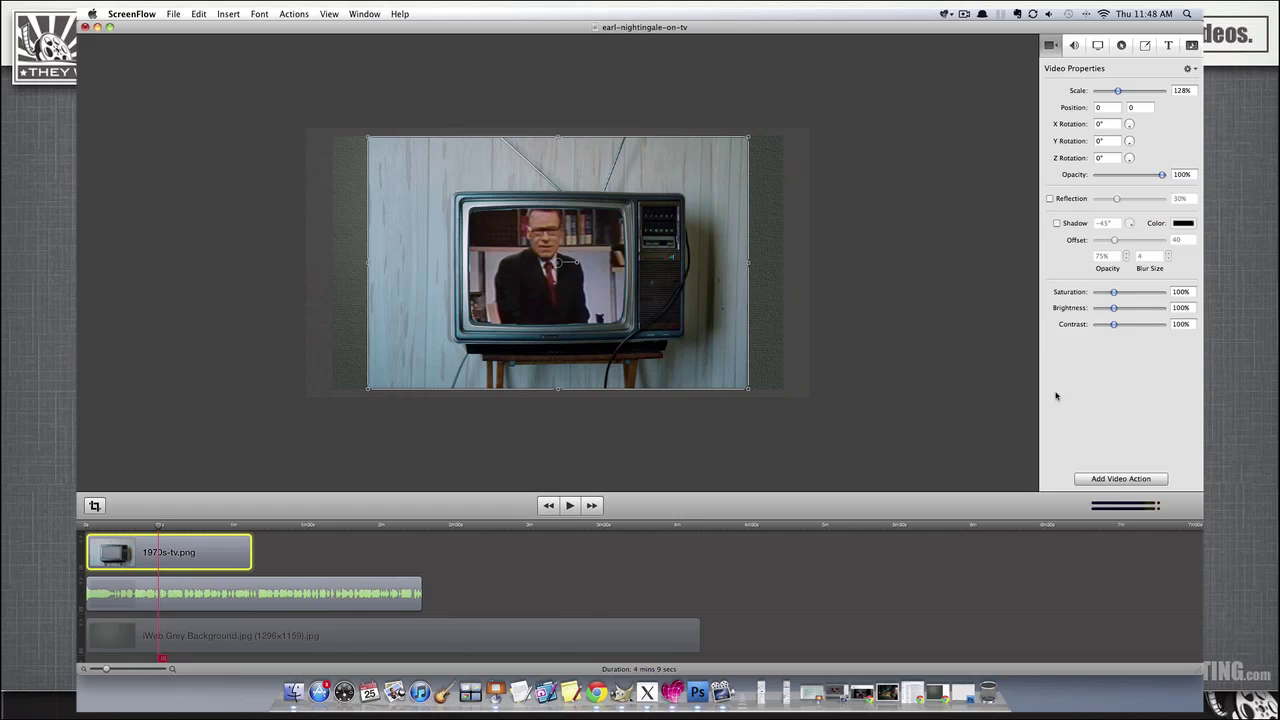
click(1056, 223)
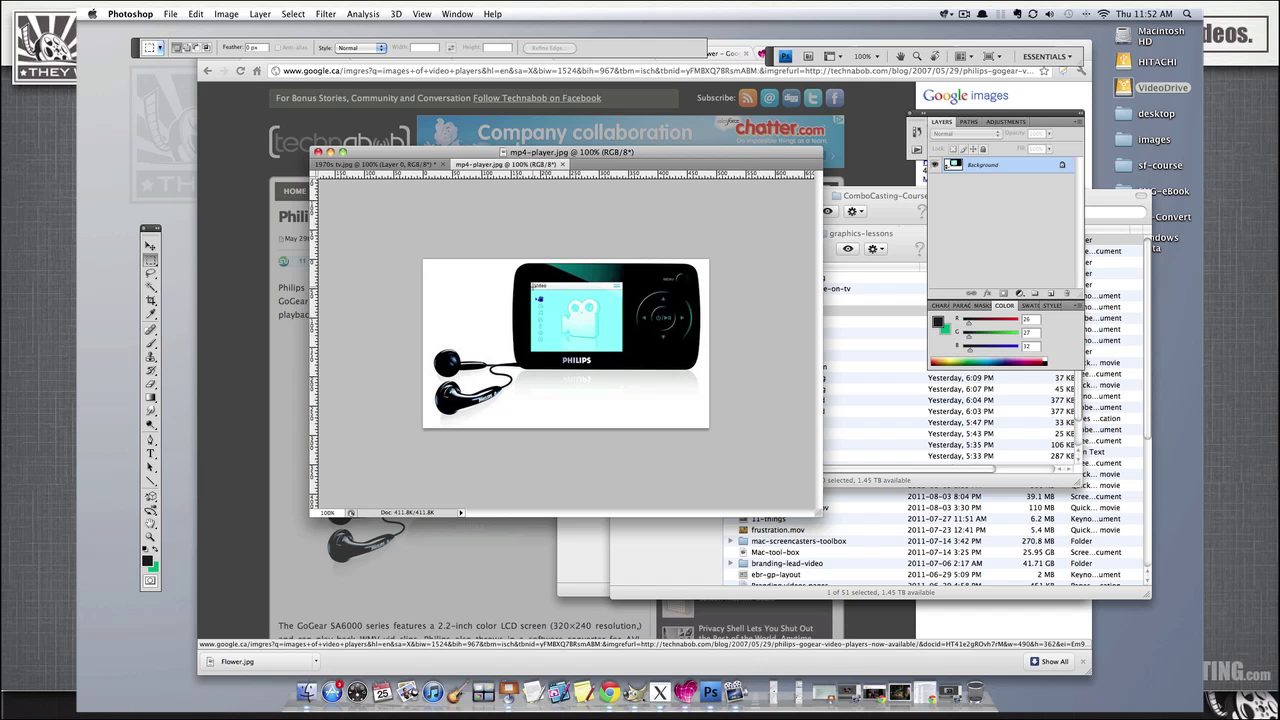
In Photoshop, convert the Background of mp4-player.jpg to a regular layer and cut the player's rectangular screen out to transparency.
right_click(1038, 164)
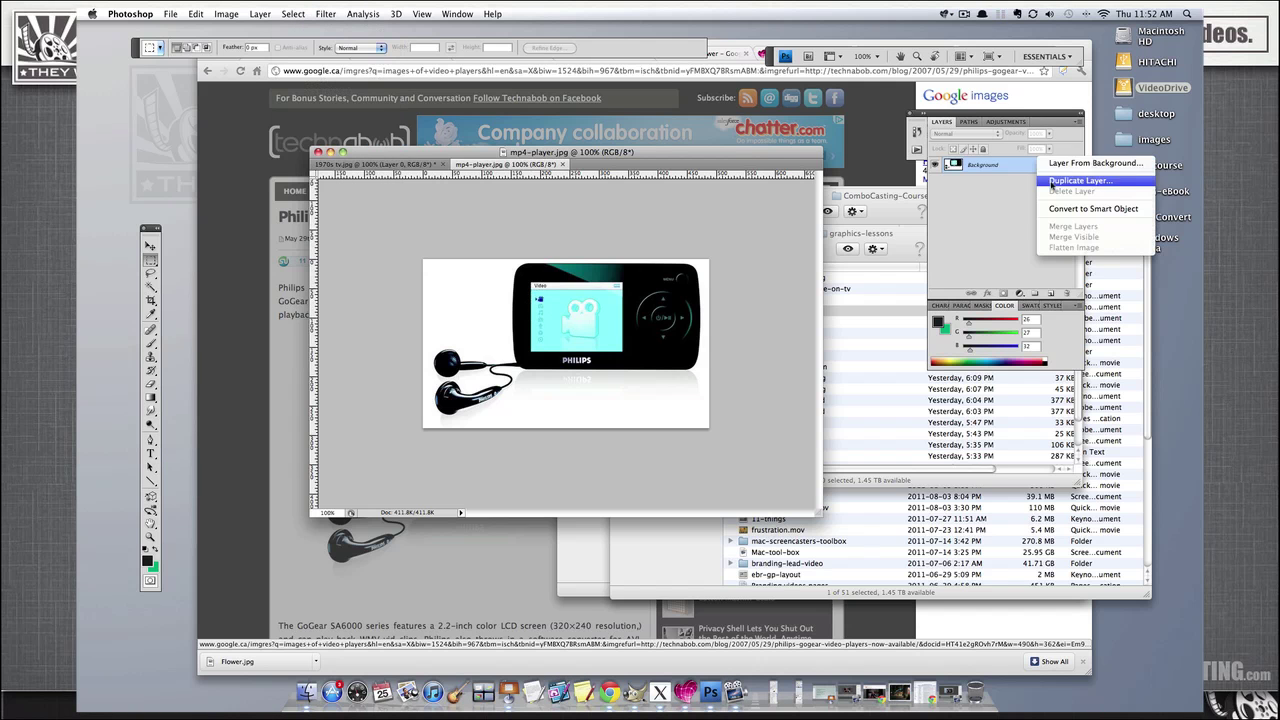
click(1080, 167)
click(889, 248)
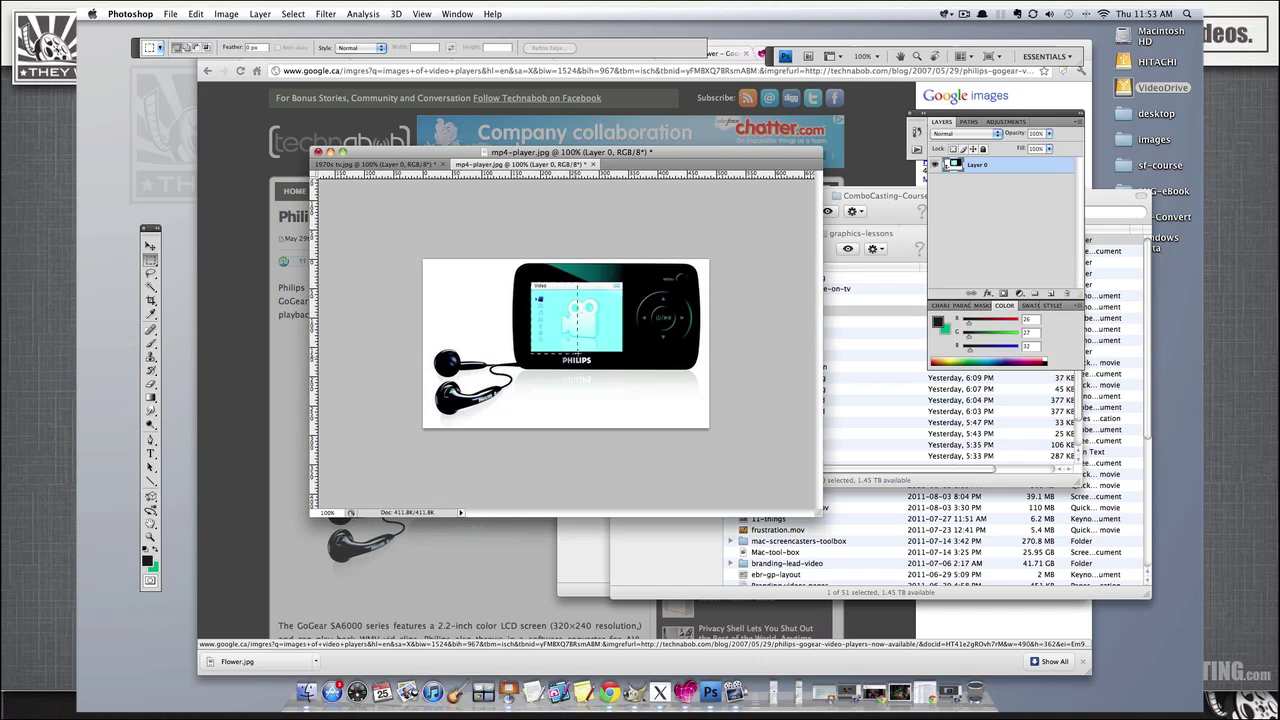
key(Delete)
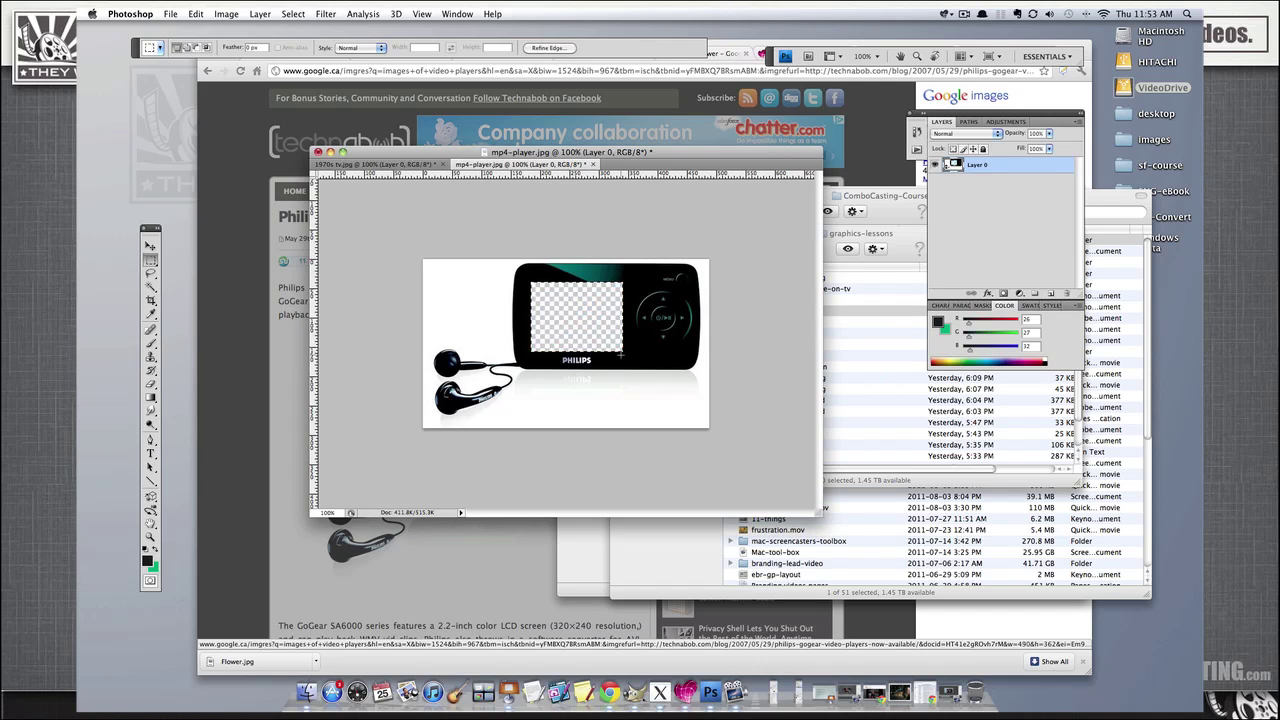
Save the cut-out player image for the web as mp4-player.png.
click(170, 14)
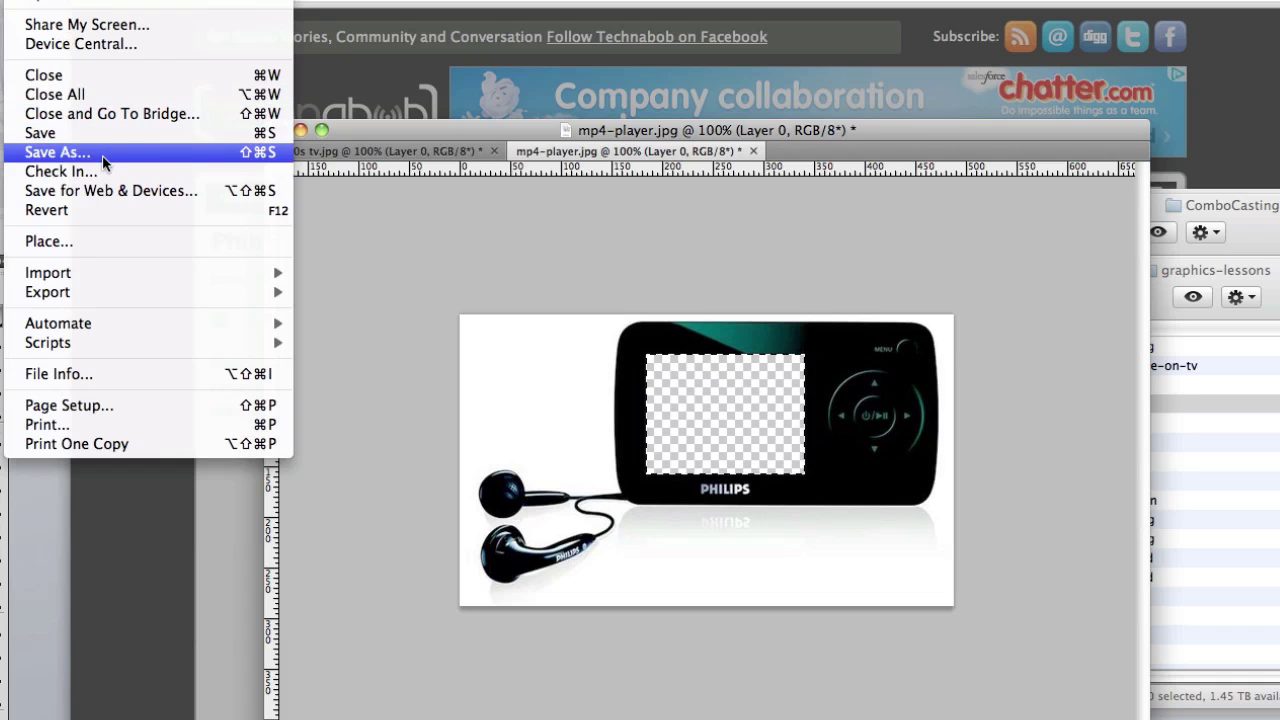
click(100, 190)
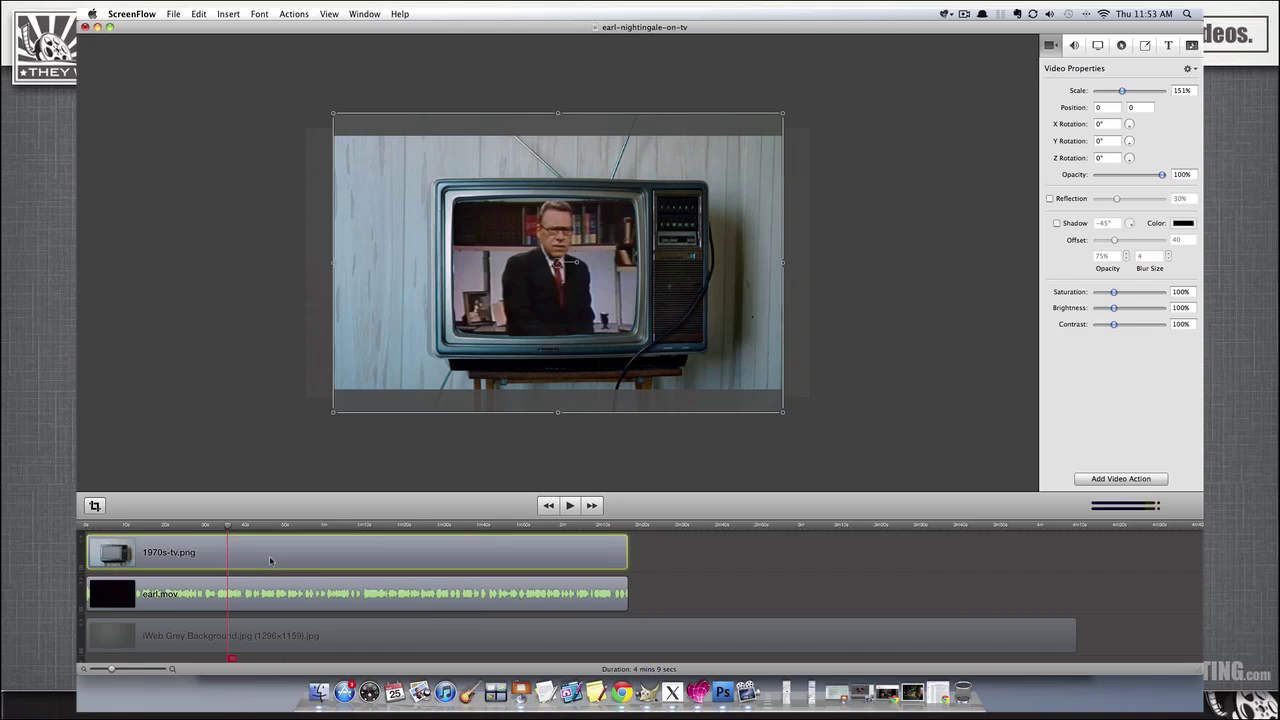
Switch to the earl-nightingale-on-tv project in ScreenFlow and remove 1970s-tv.png and the grey background from the timeline.
click(294, 552)
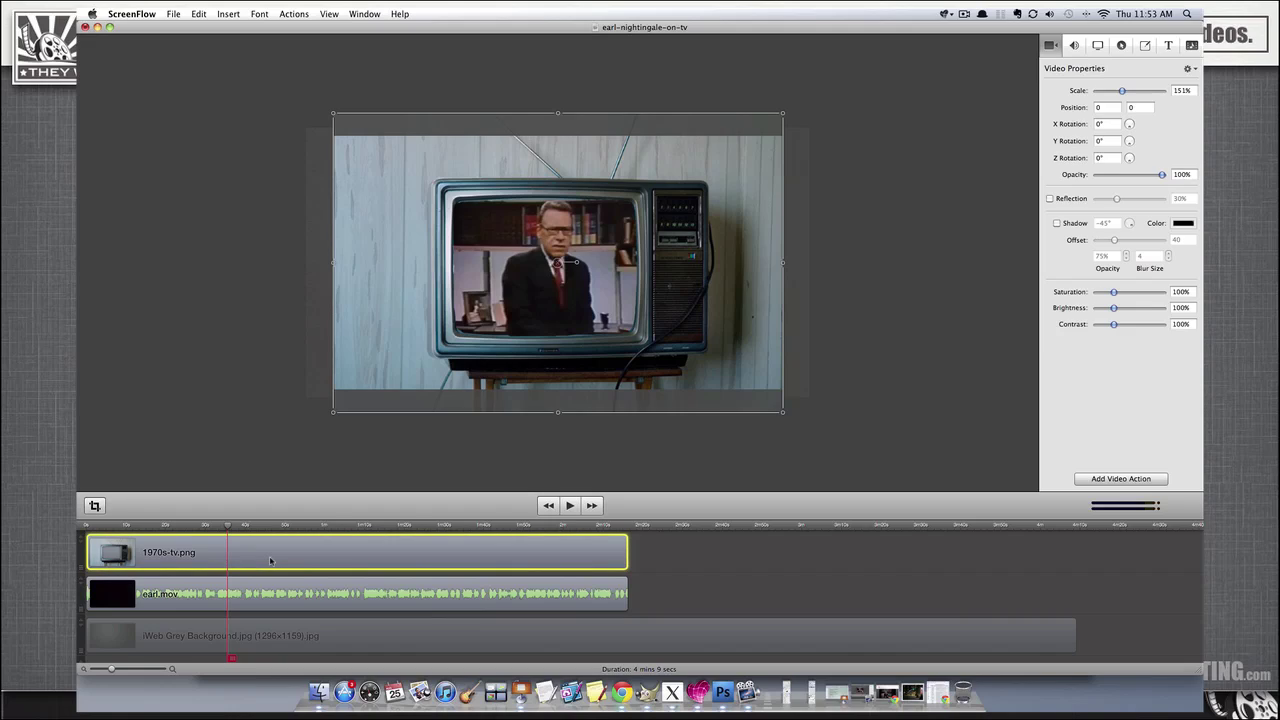
key(Delete)
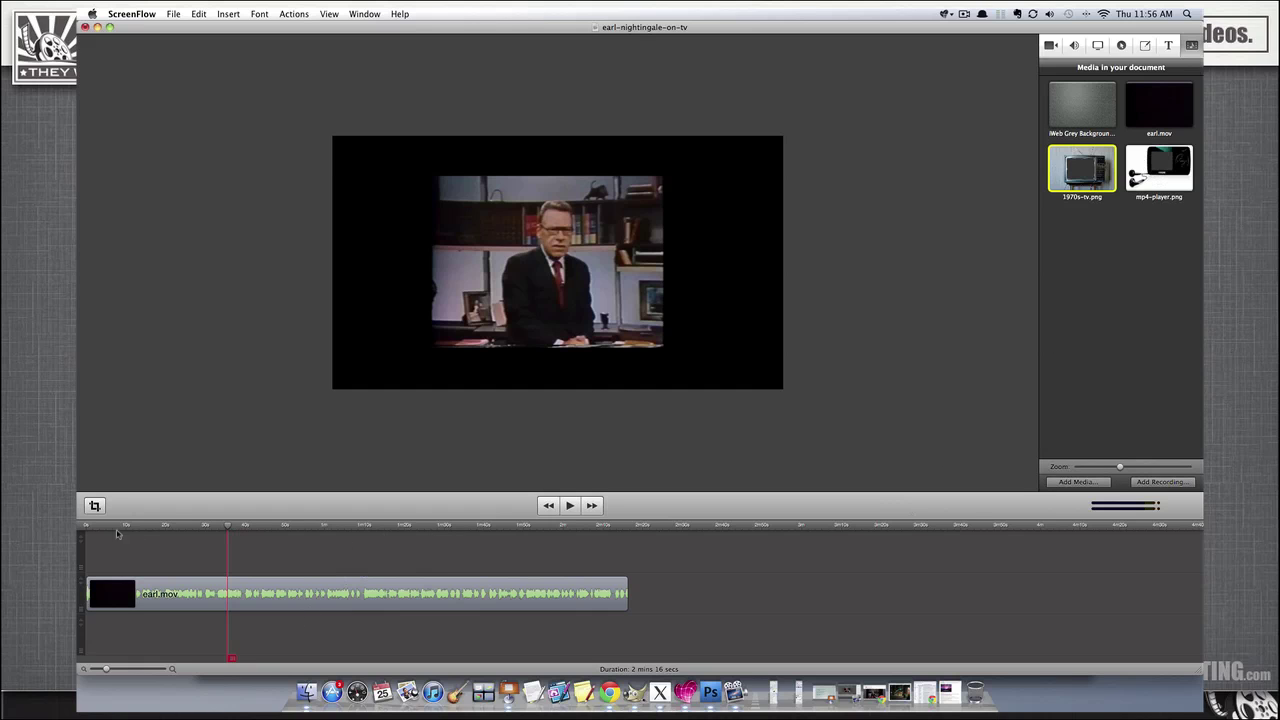
Set the 1280 x 720 canvas background color to white and apply it.
click(94, 505)
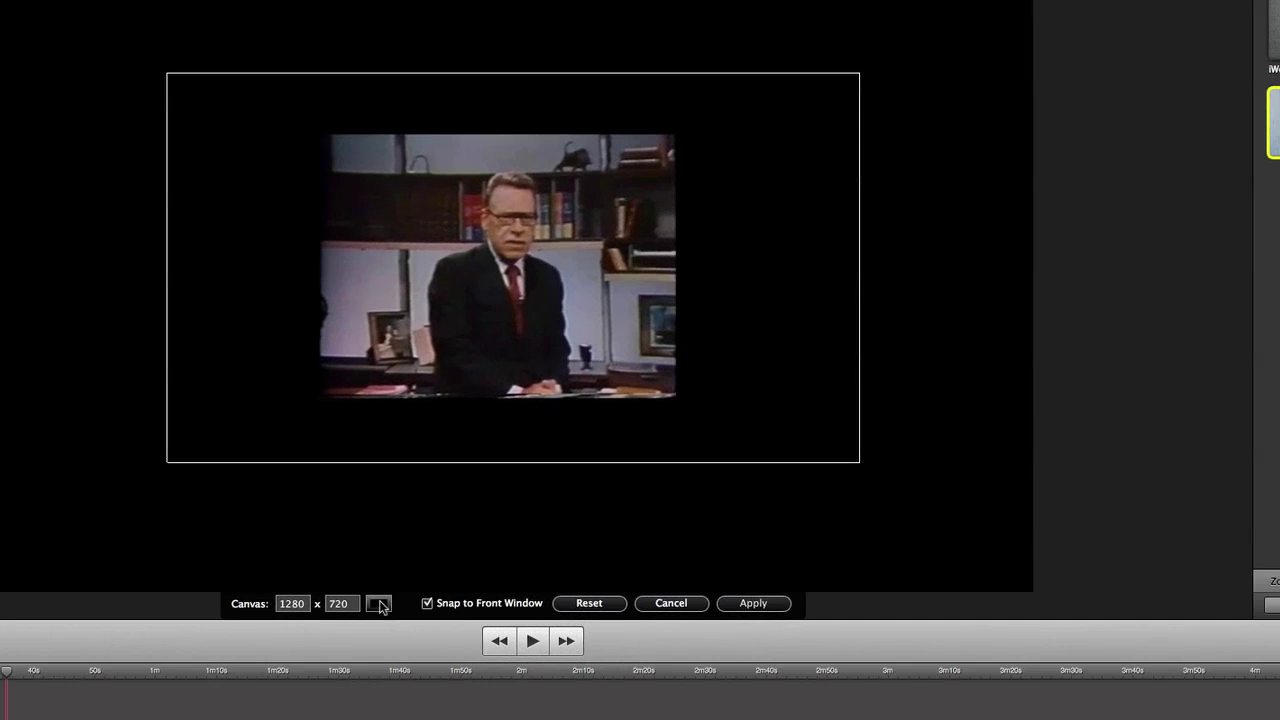
click(470, 481)
drag(1079, 358, 1088, 148)
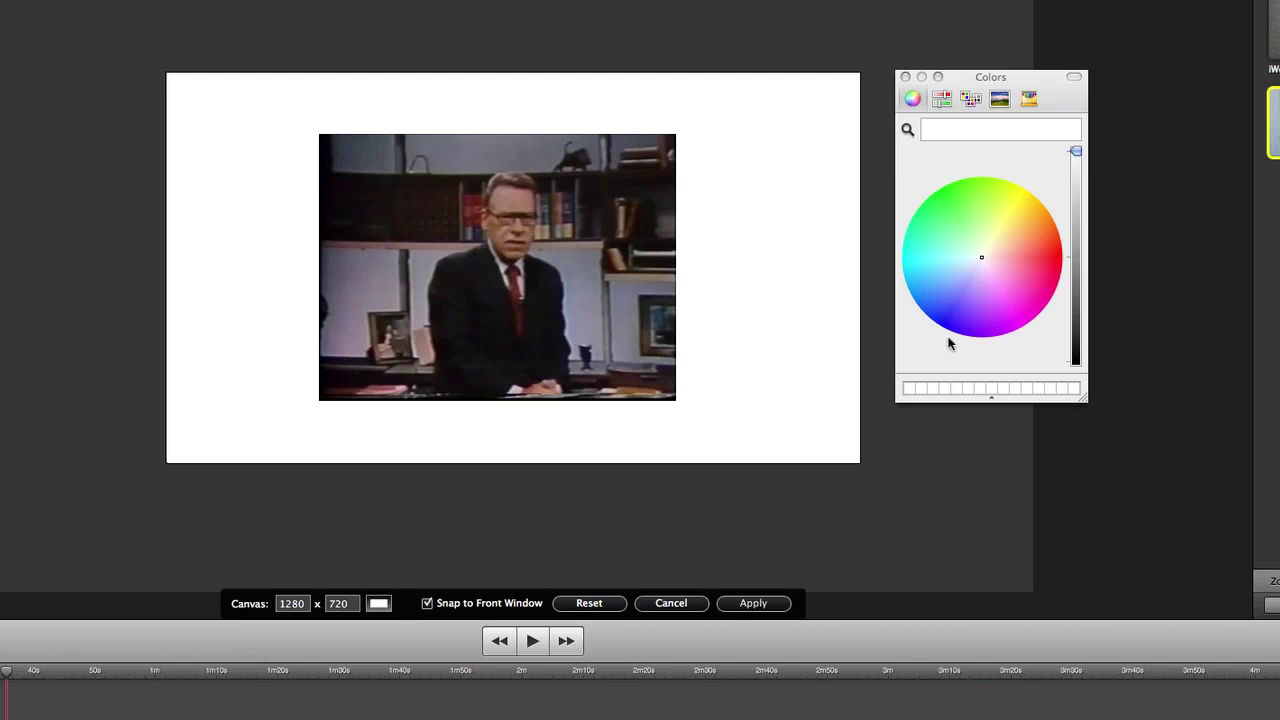
click(770, 603)
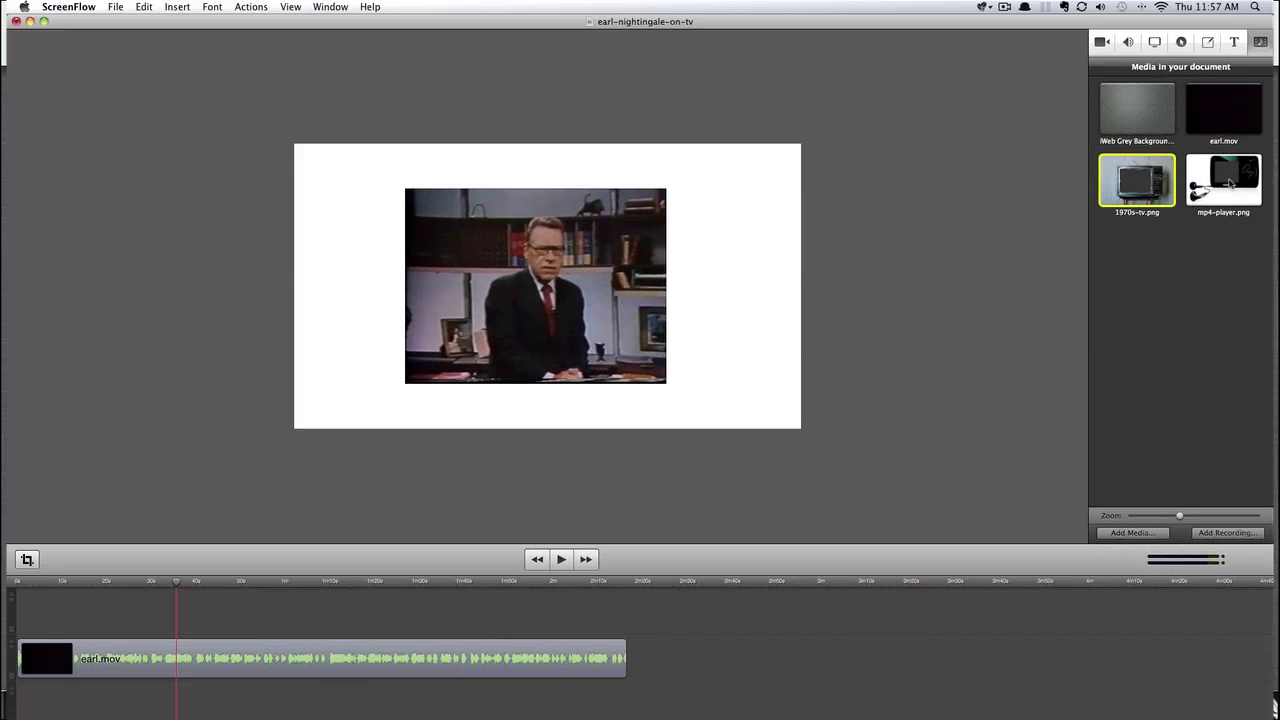
Place mp4-player.png on the track above earl.mov from 0 s and extend it to the end of earl.mov.
drag(1231, 184, 14, 619)
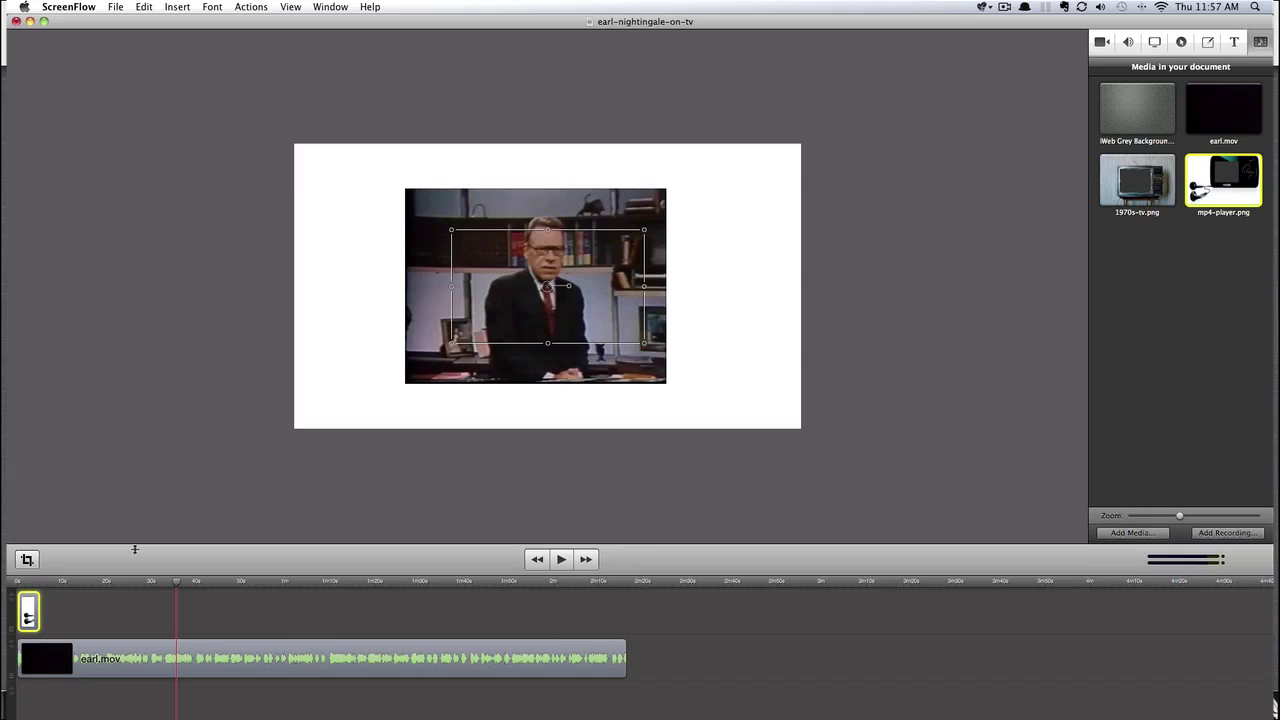
drag(135, 549, 132, 460)
drag(38, 522, 622, 535)
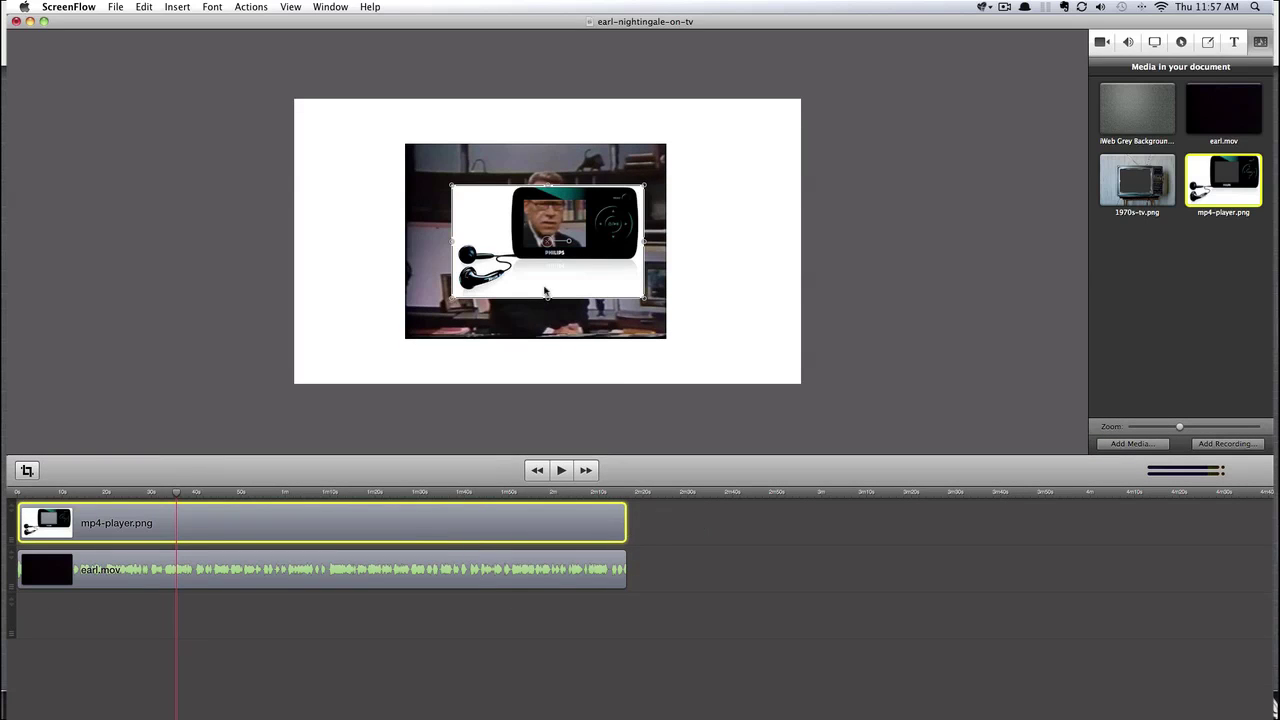
Enlarge mp4-player.png to fill the canvas with the video inside the player's screen, and preview playback up to about 1 min 40 s.
scroll(547, 279, up, 10)
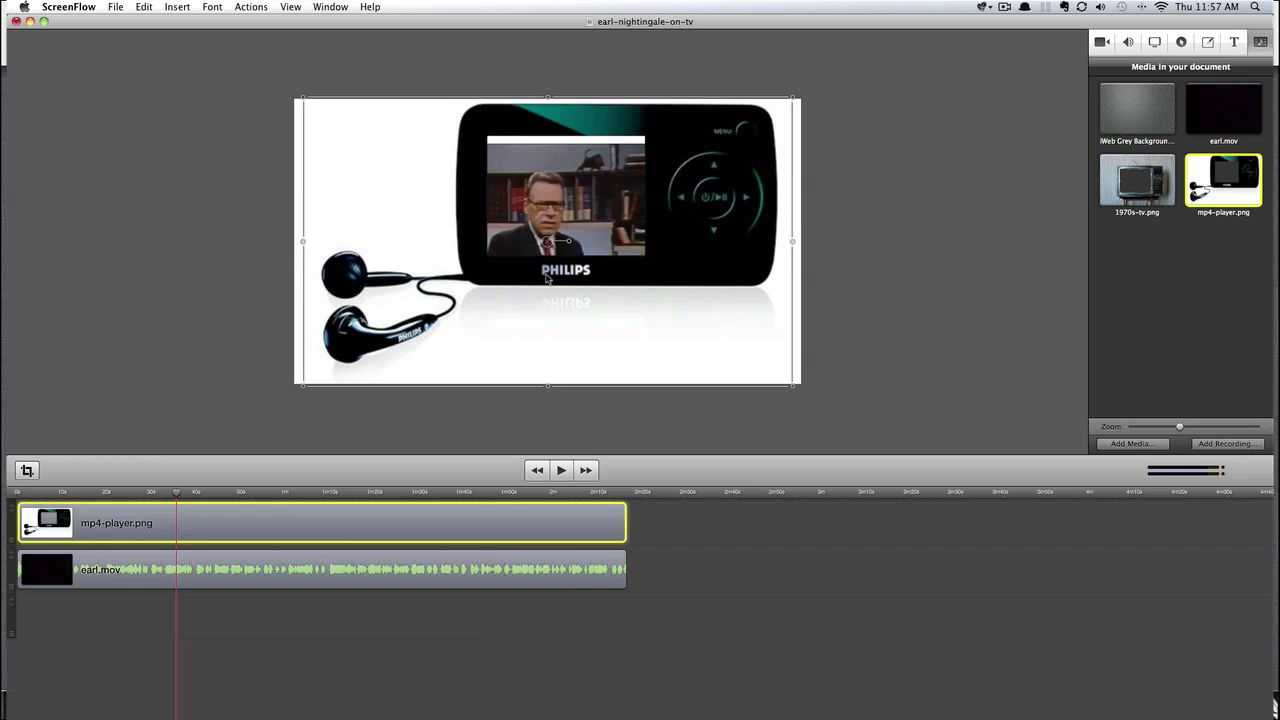
scroll(547, 279, down, 1)
click(788, 326)
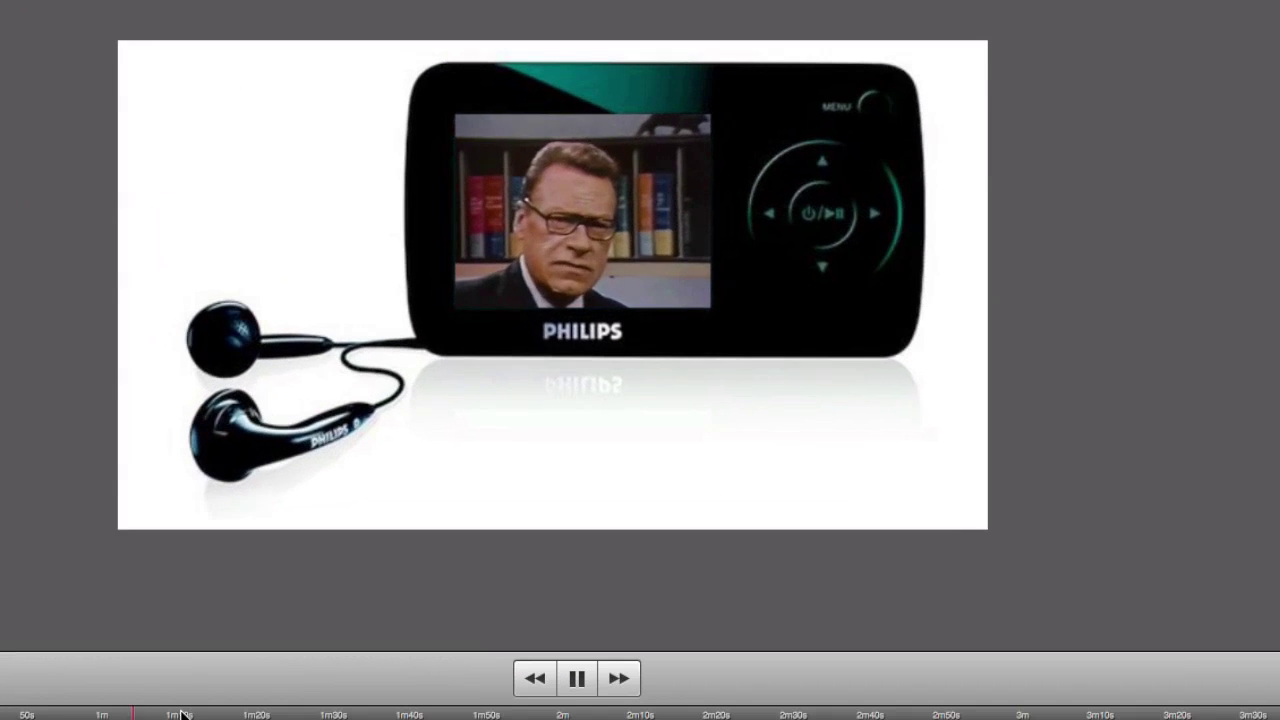
drag(181, 713, 374, 712)
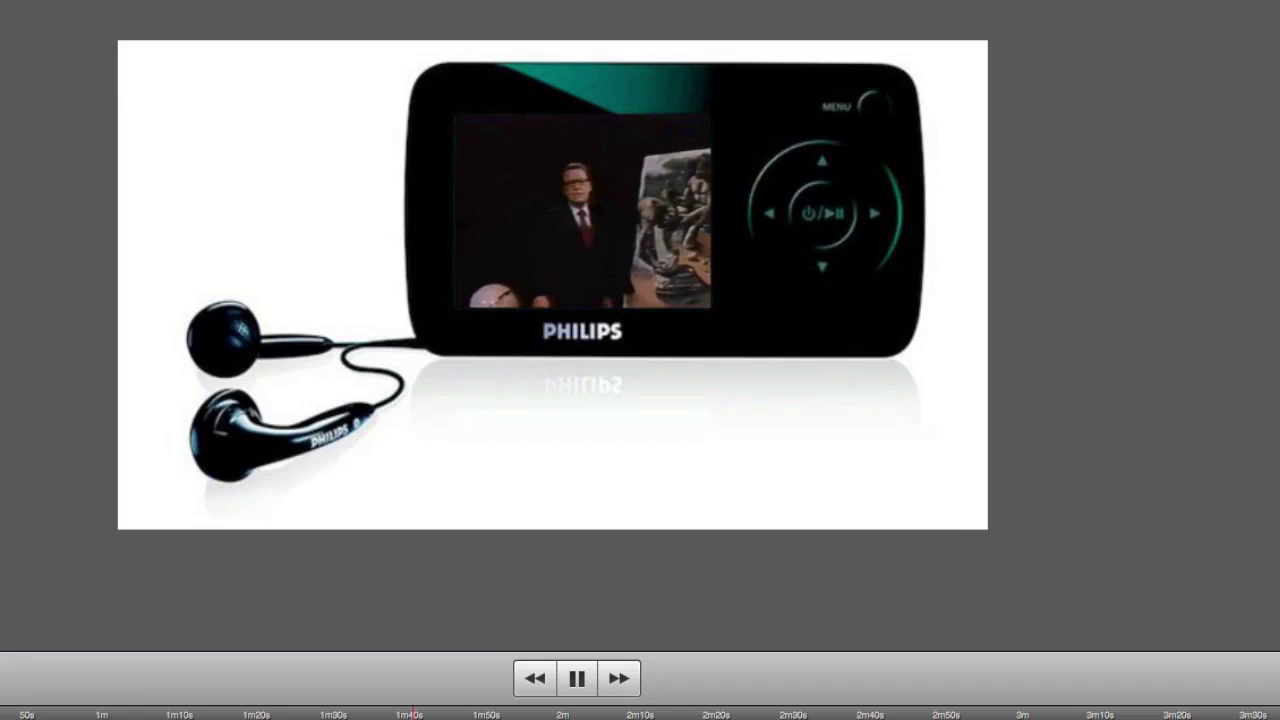
key(Escape)
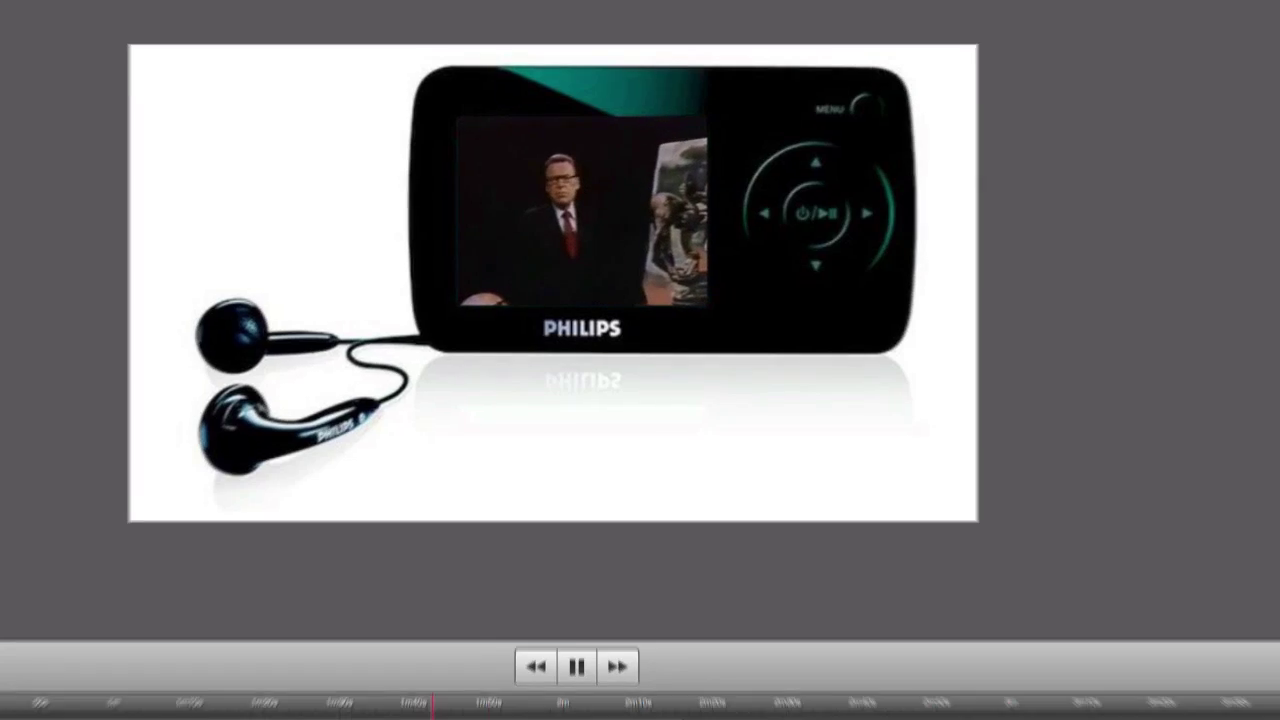
click(952, 46)
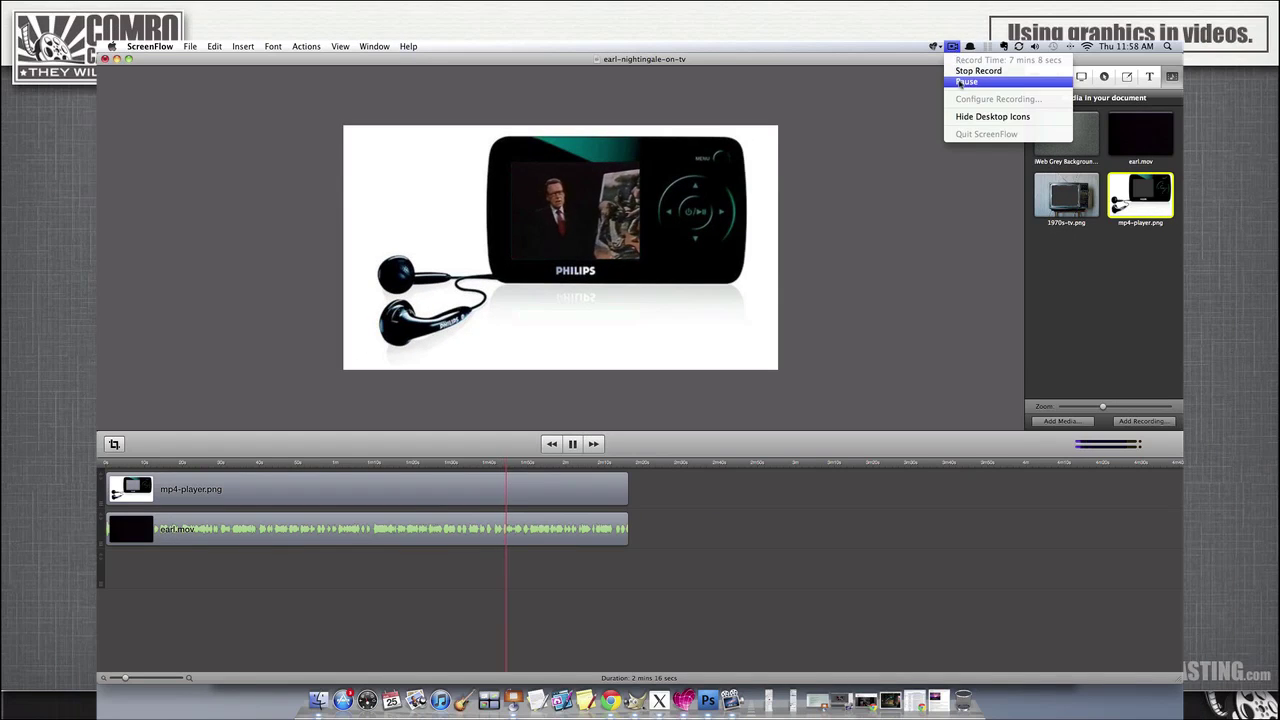
click(966, 81)
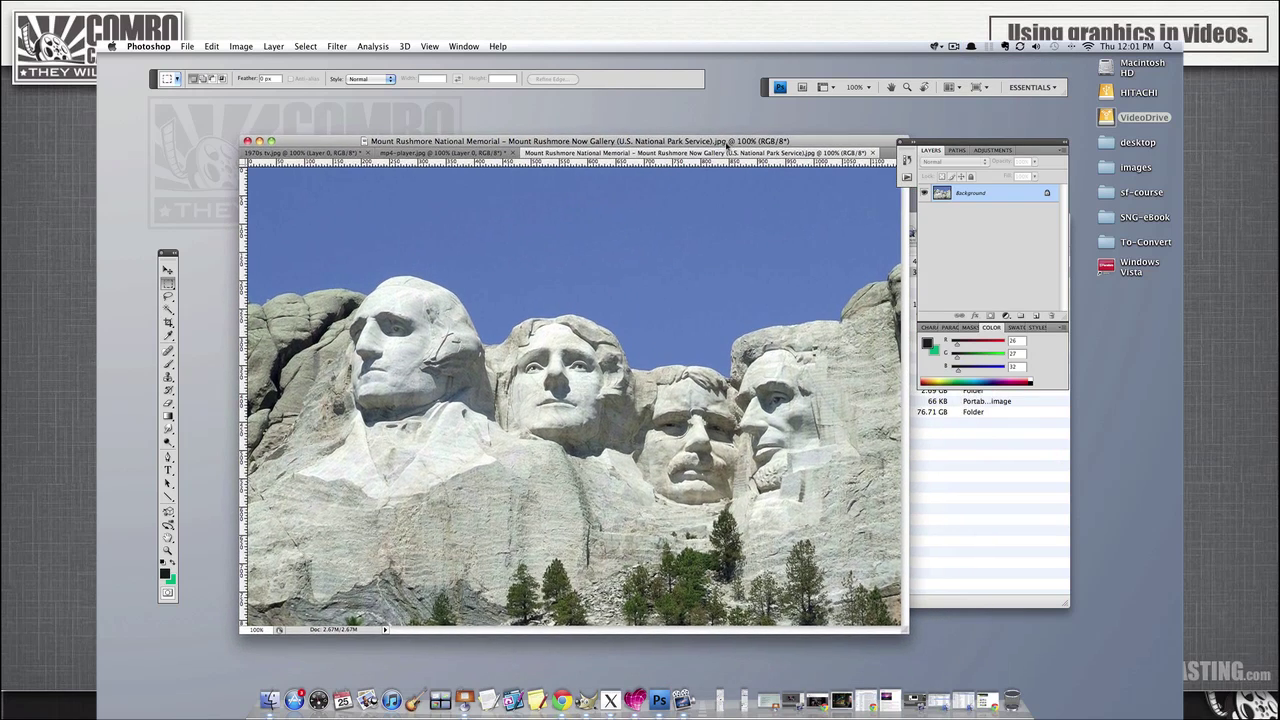
In Photoshop, lasso the third face on Mount Rushmore with a 10 px feather, delete it to transparency and deselect.
drag(727, 139, 703, 132)
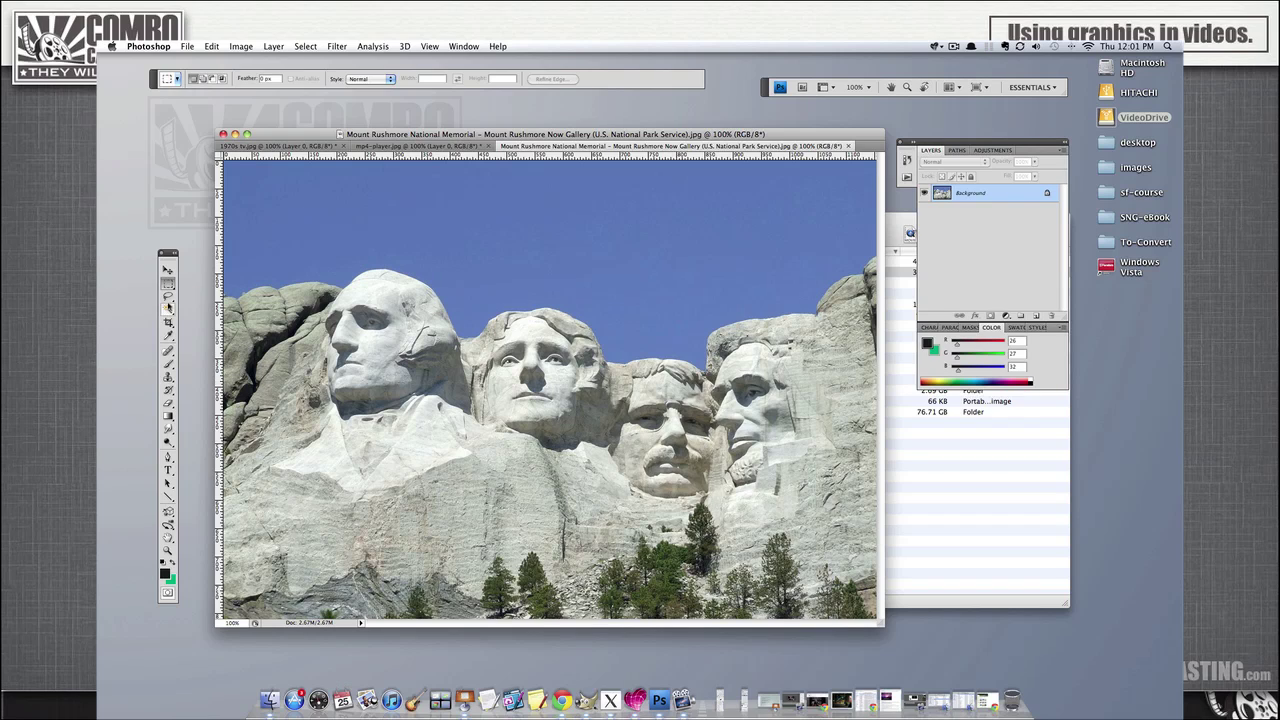
click(168, 297)
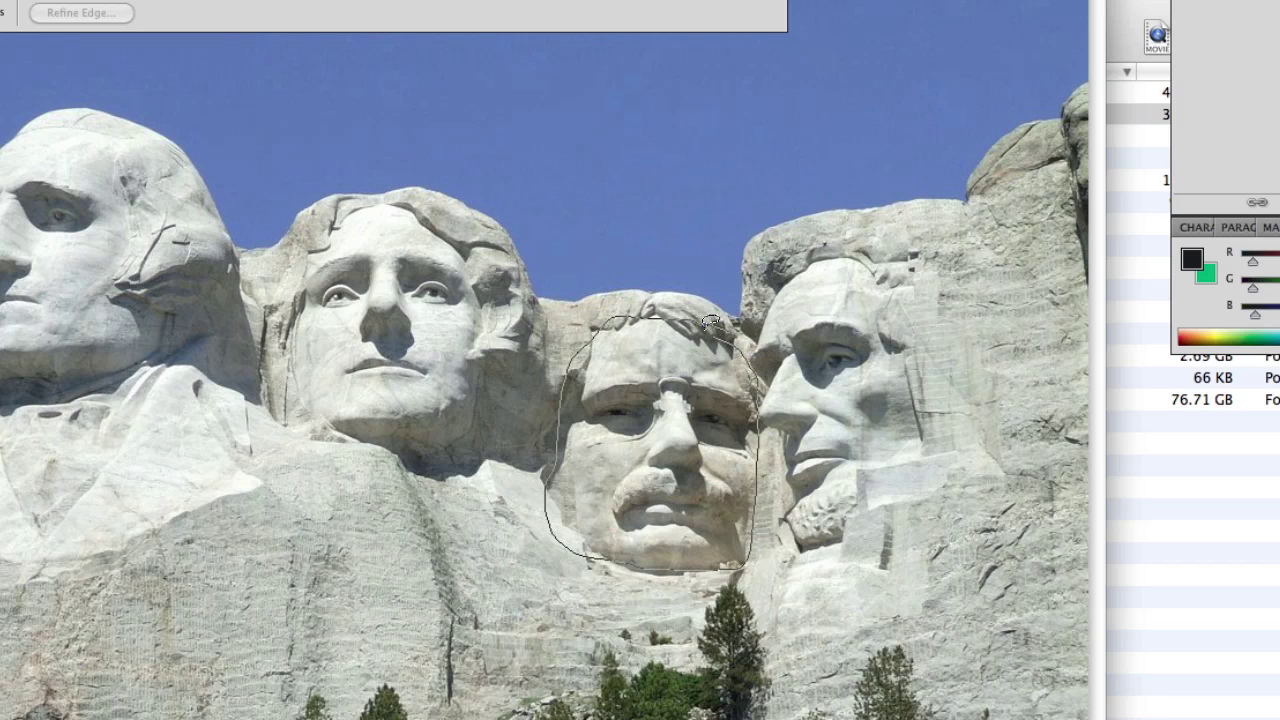
drag(708, 322, 645, 316)
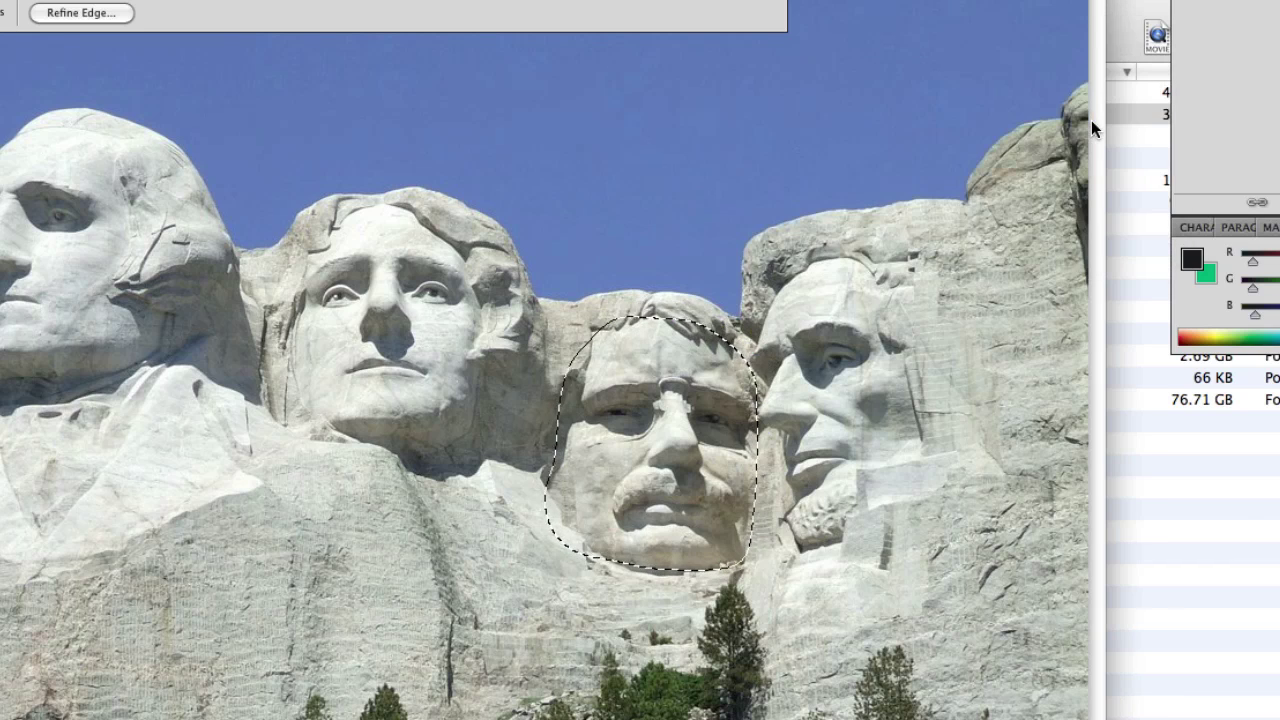
key(Delete)
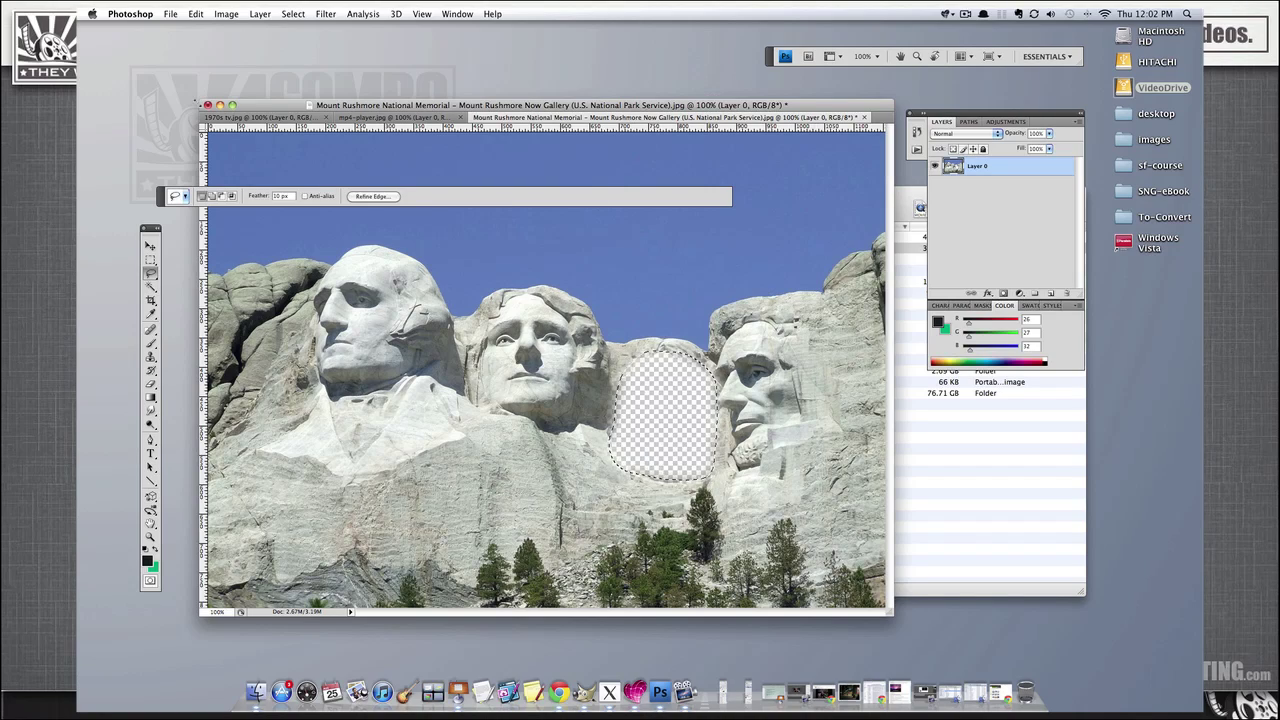
click(293, 14)
click(293, 42)
mouse_move(363, 101)
mouse_down()
mouse_move(357, 123)
mouse_move(340, 108)
mouse_up()
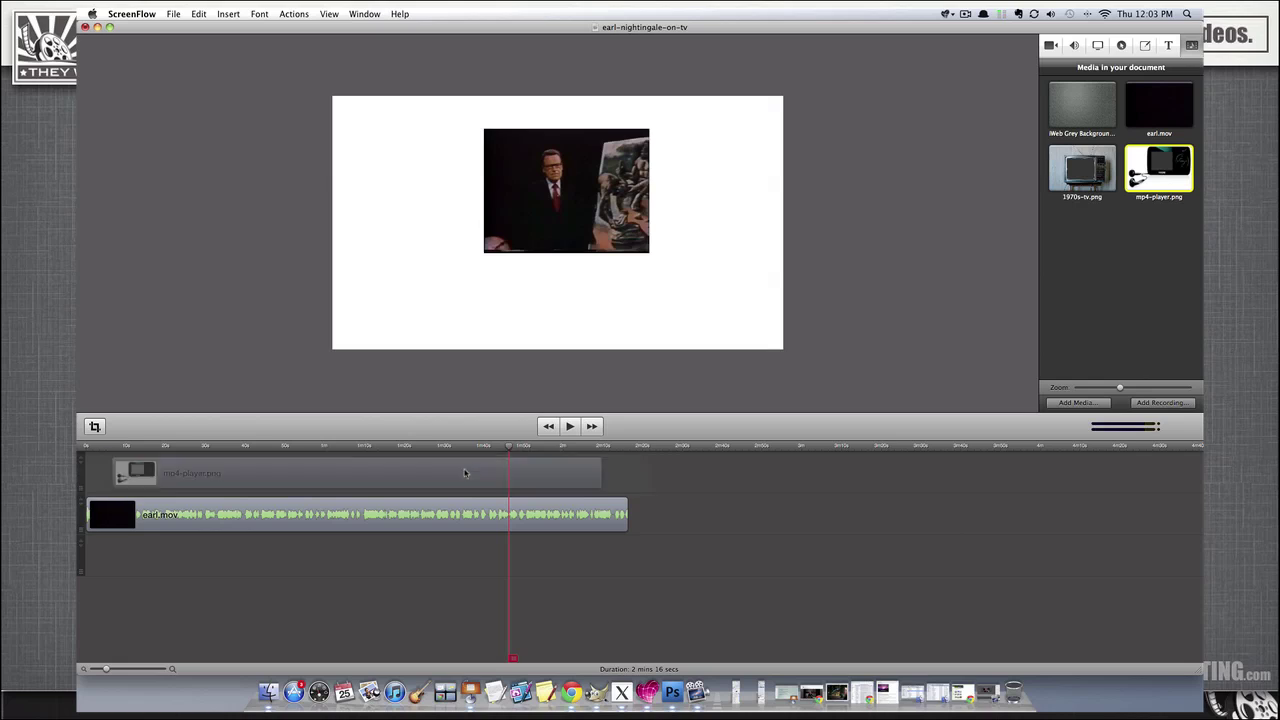
Switch to ScreenFlow, remove mp4-player.png from the timeline, and add mount.png from the graphics-lessons folder to the media.
key(Delete)
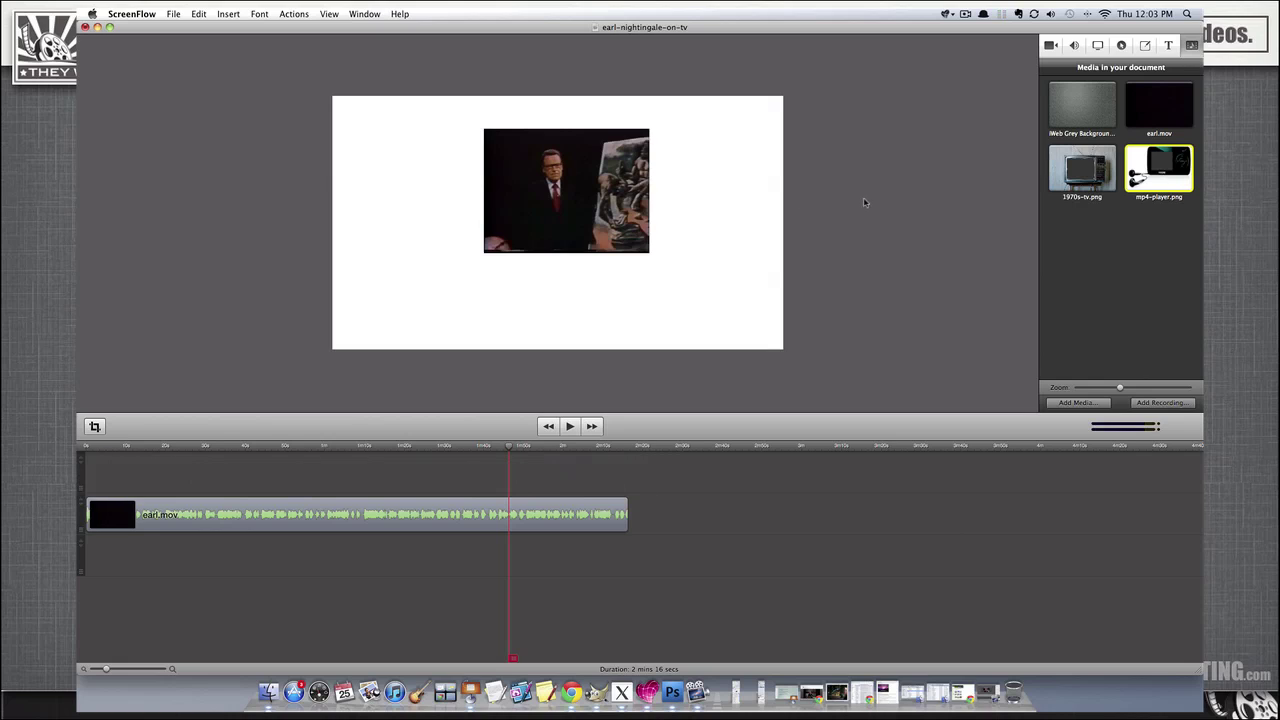
click(1079, 403)
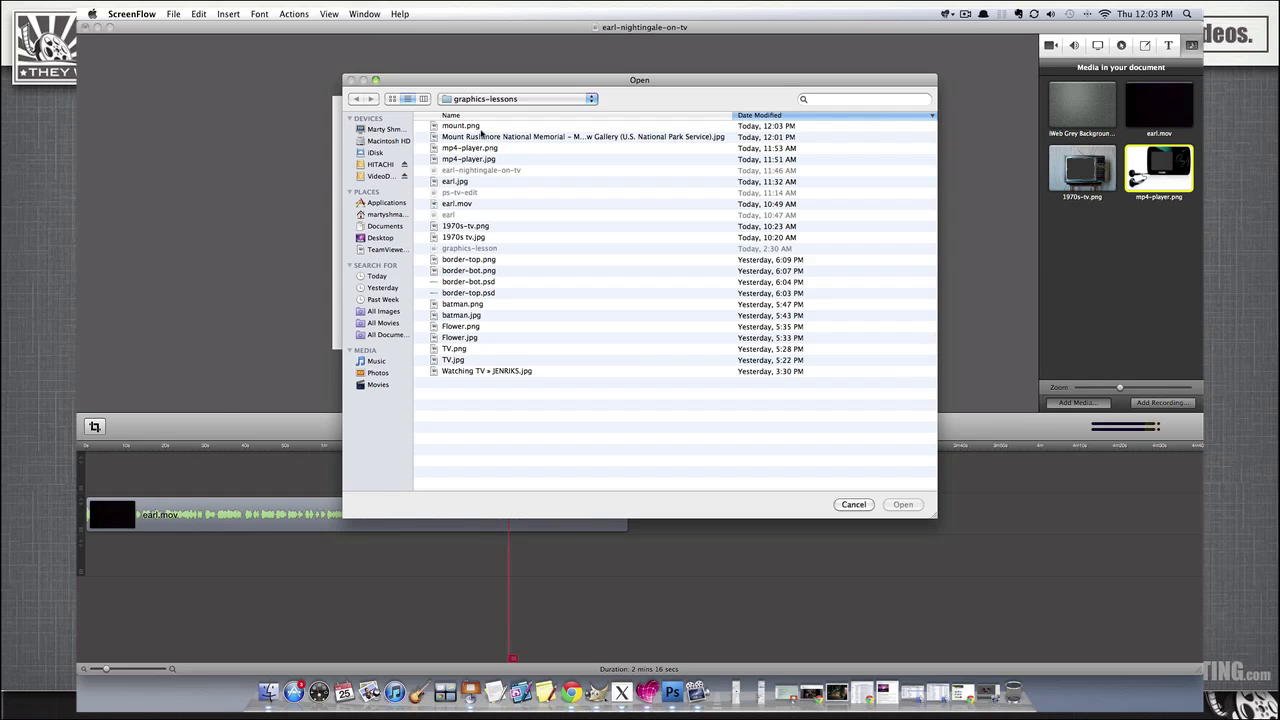
click(480, 127)
click(915, 504)
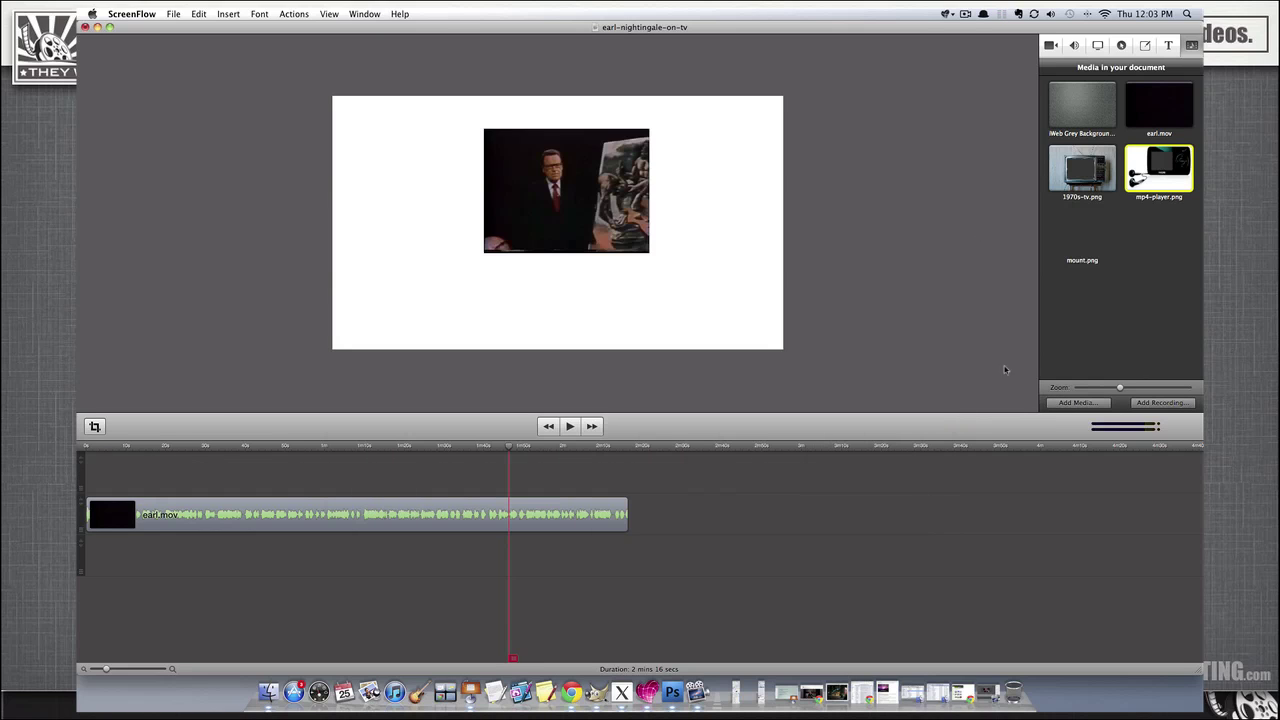
Place mount.png above earl.mov for its full length, then enlarge it beyond the canvas and shift it toward the video.
drag(1082, 232, 628, 486)
scroll(555, 248, up, 10)
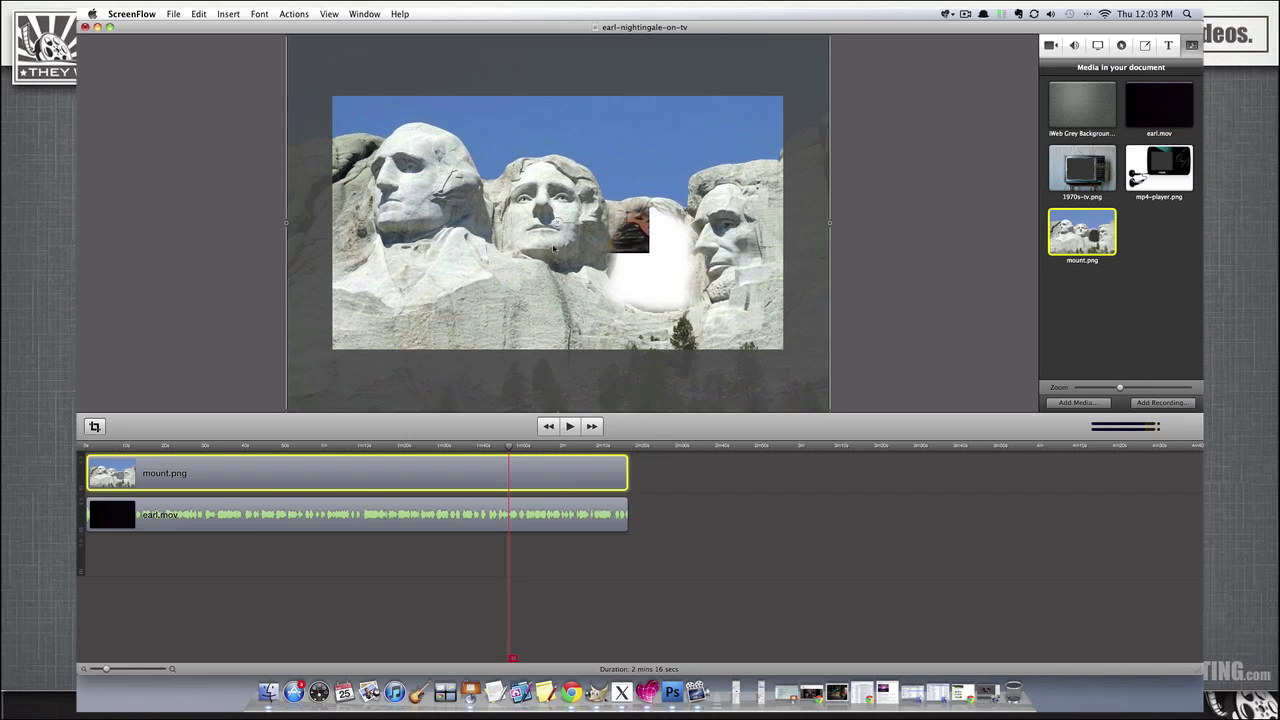
drag(554, 254, 511, 241)
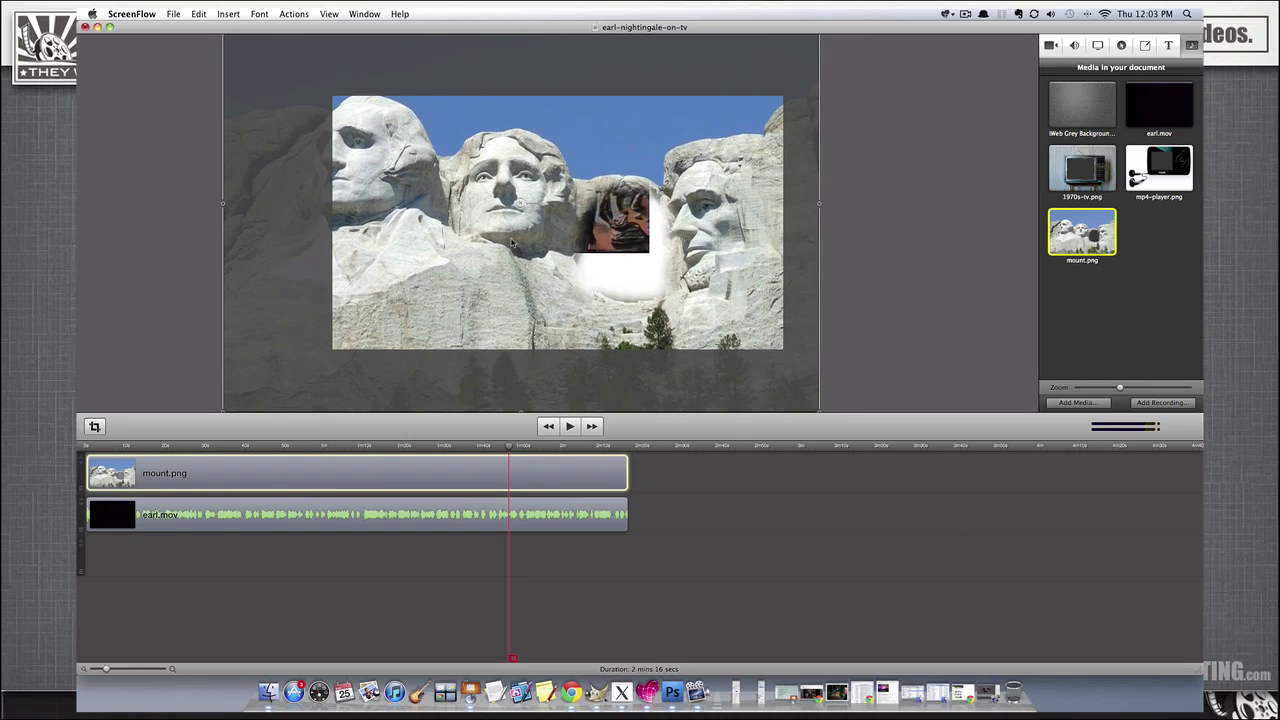
Move earl.mov down behind the cut-out face of Mount Rushmore so the man fills the opening, and preview playback.
click(550, 514)
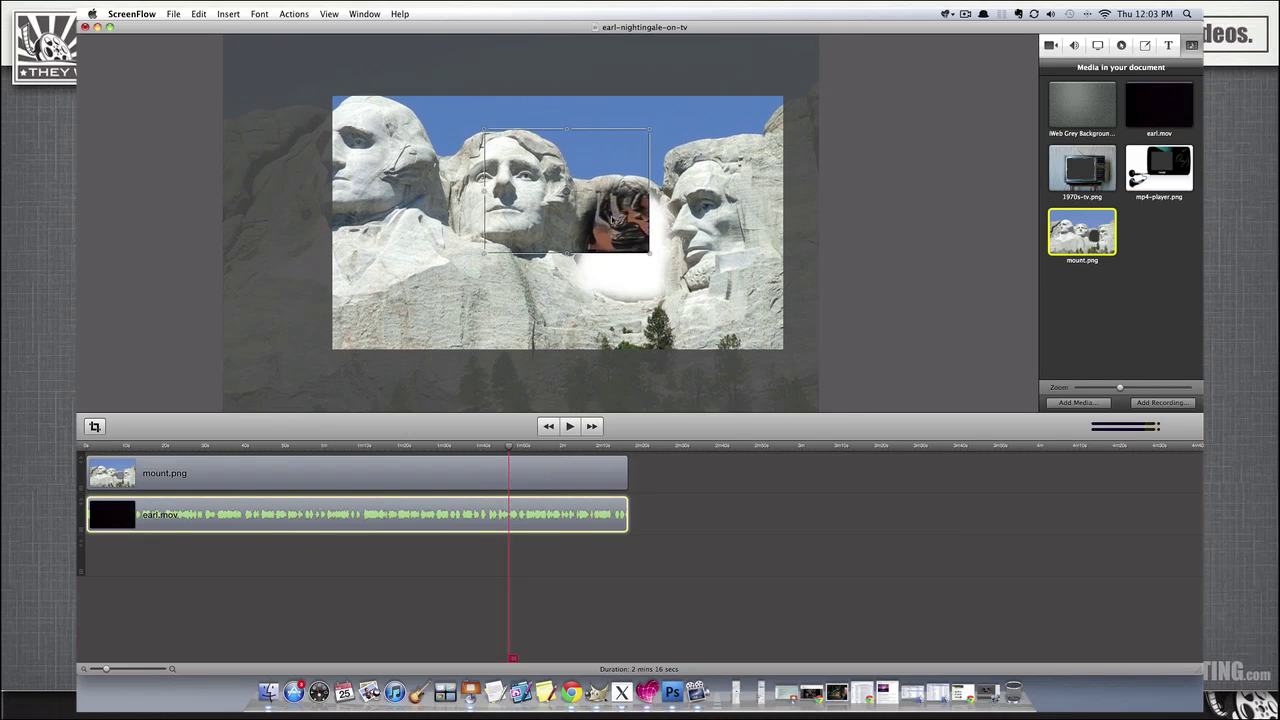
drag(614, 218, 687, 283)
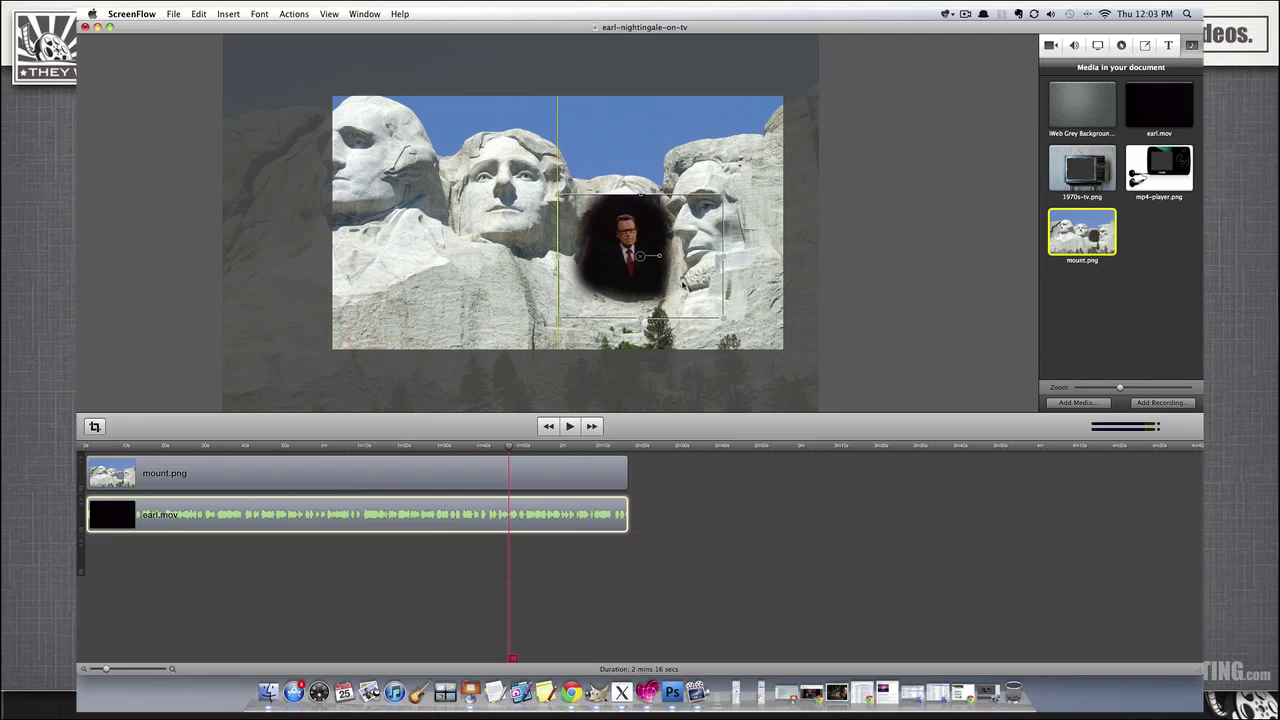
key(space)
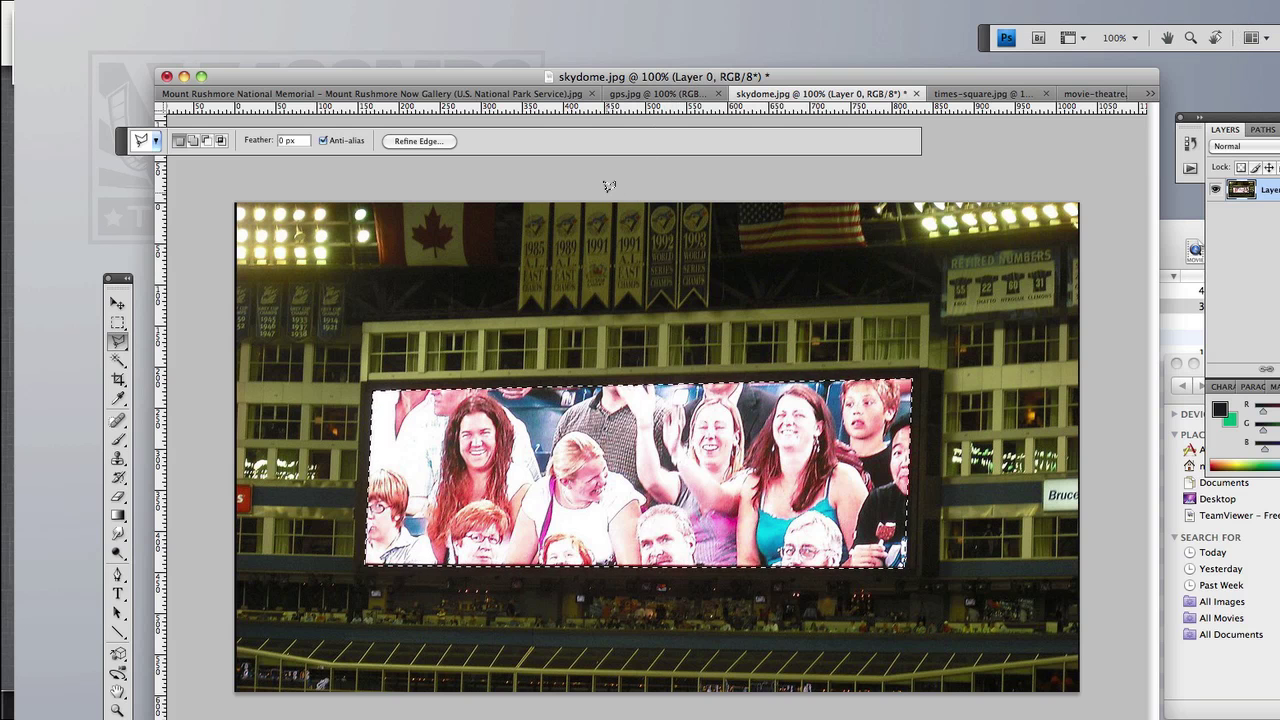
In Photoshop, delete the selected stadium screen area of skydome.jpg.
key(Delete)
click(148, 3)
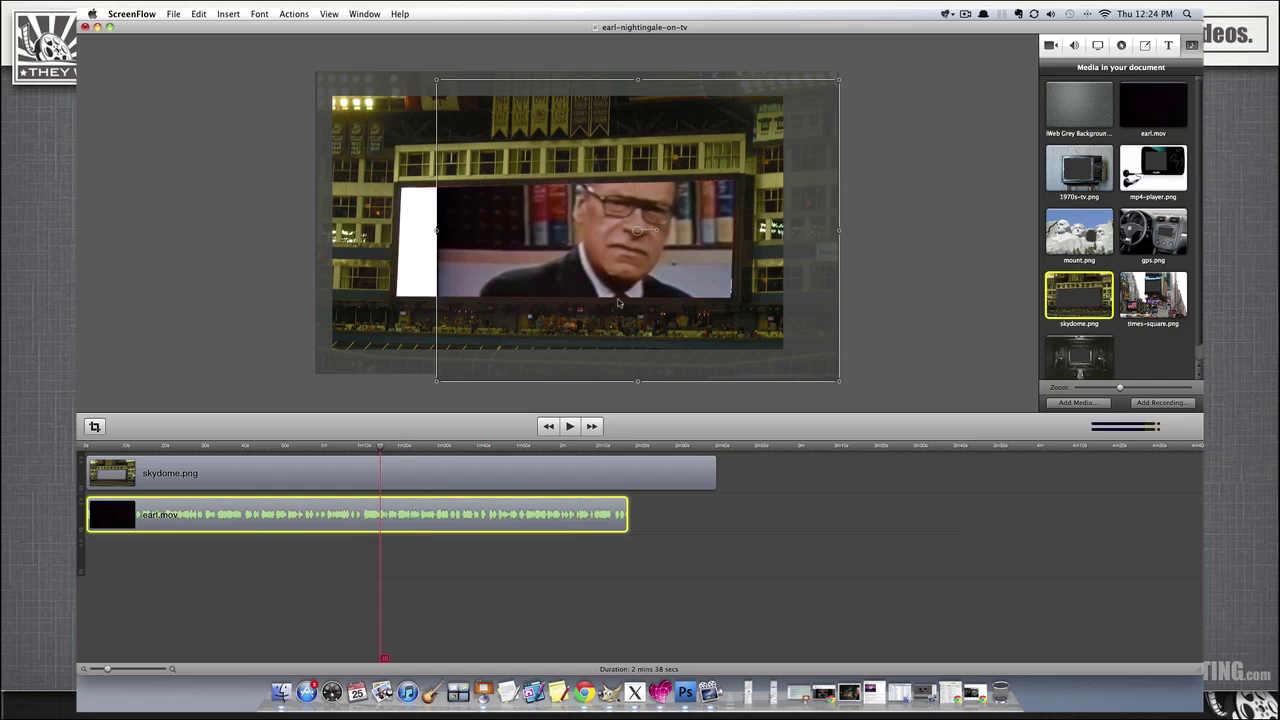
In ScreenFlow, shift and shrink earl.mov until it fills the stadium screen opening in skydome.png, and preview the playback.
drag(618, 303, 543, 274)
scroll(544, 240, down, 5)
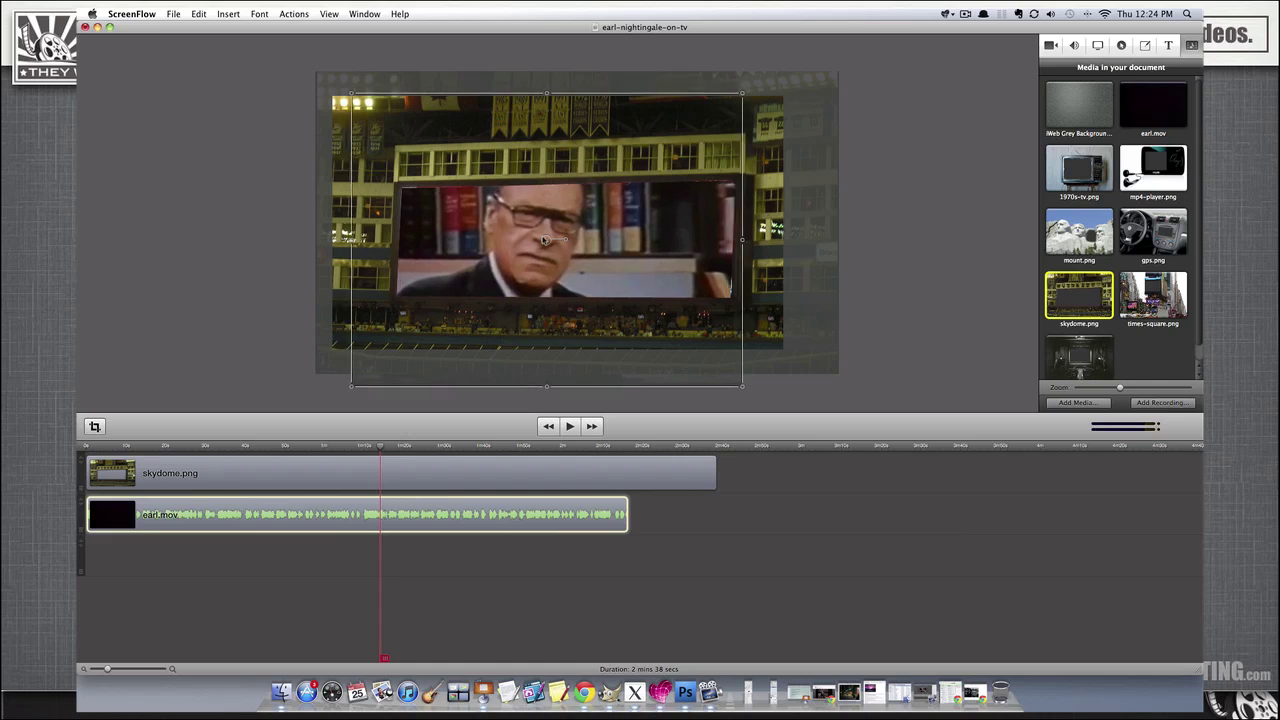
drag(609, 243, 590, 263)
click(674, 620)
key(space)
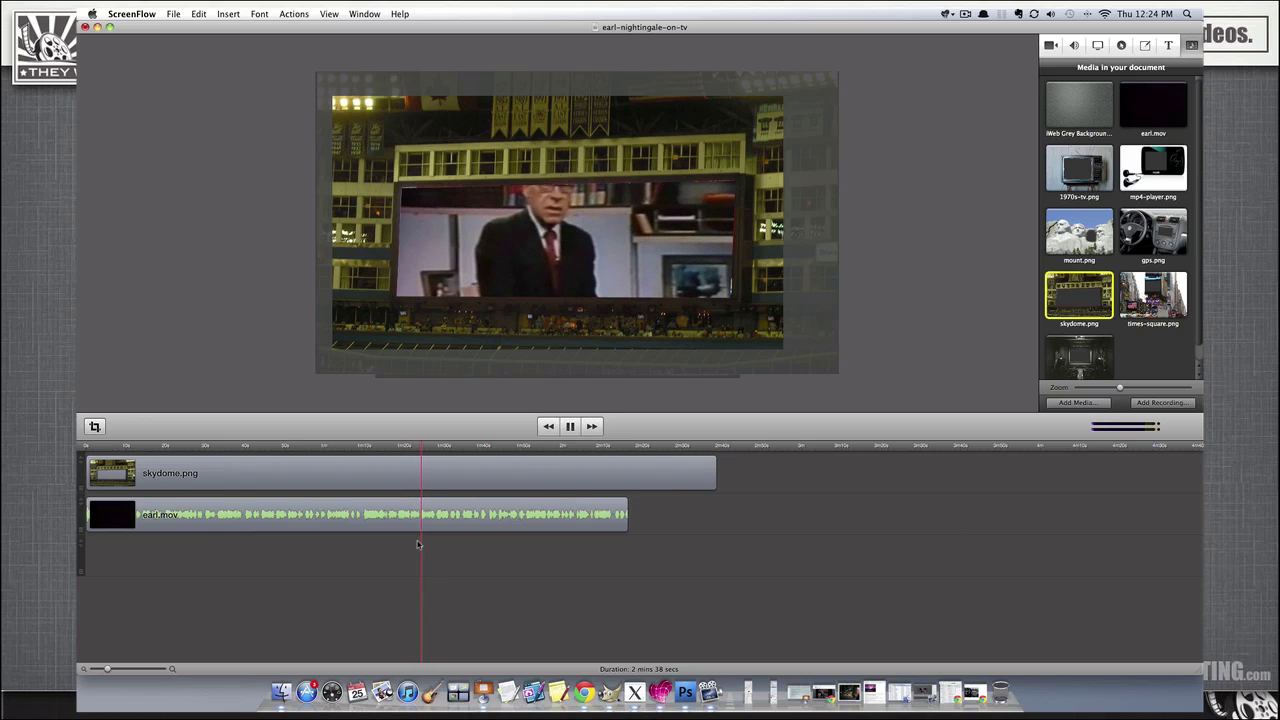
key(space)
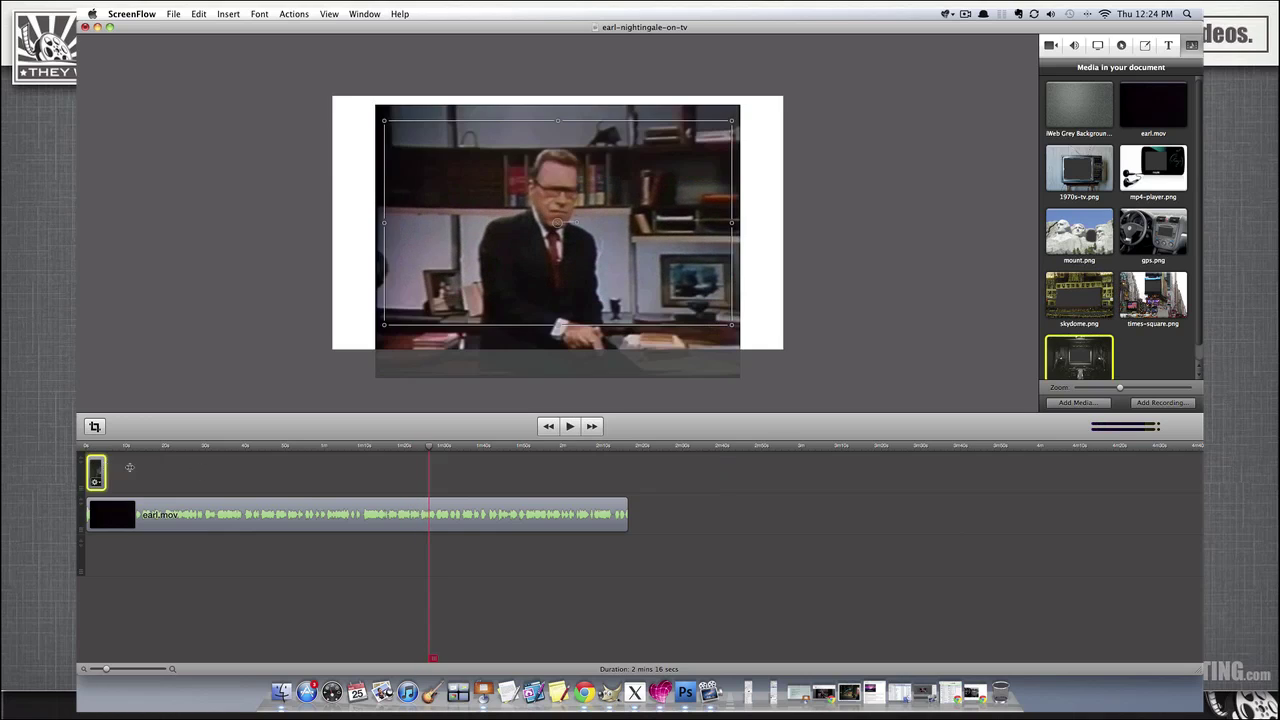
Extend movie-theatre.png to about 2 mins 13.6 secs above earl.mov and enlarge it beyond the canvas.
drag(105, 485, 621, 490)
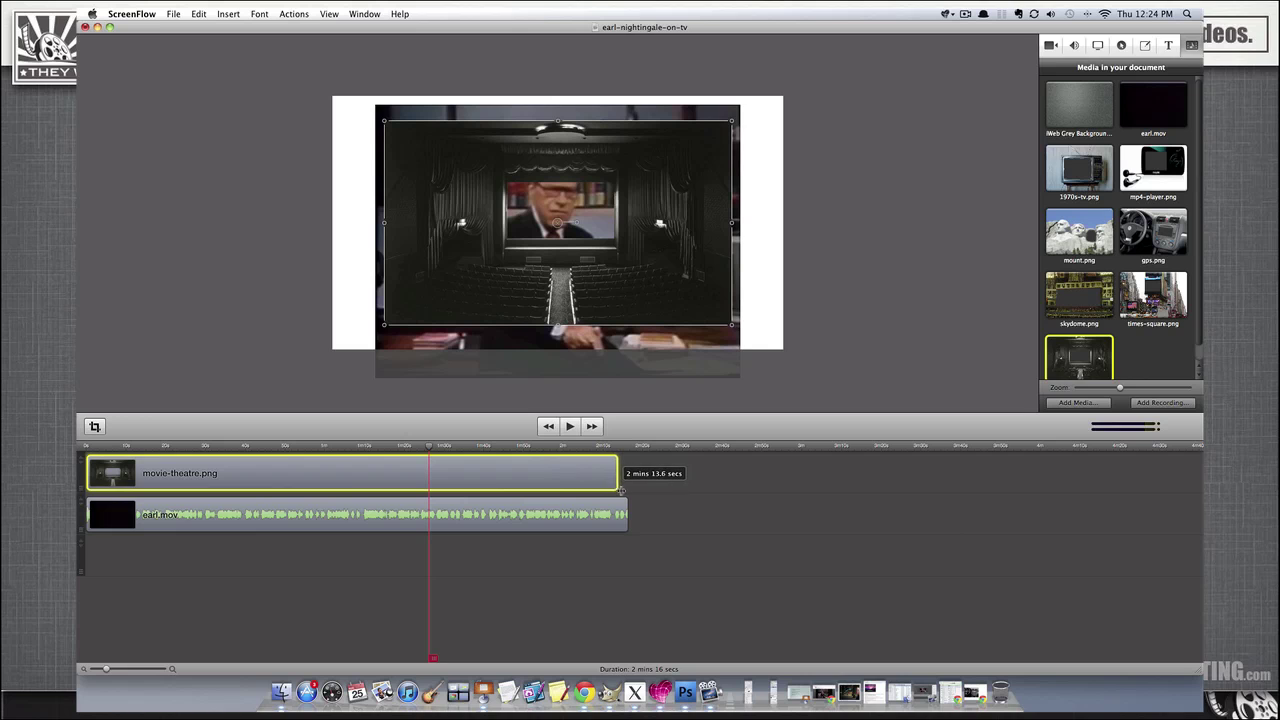
scroll(601, 233, up, 8)
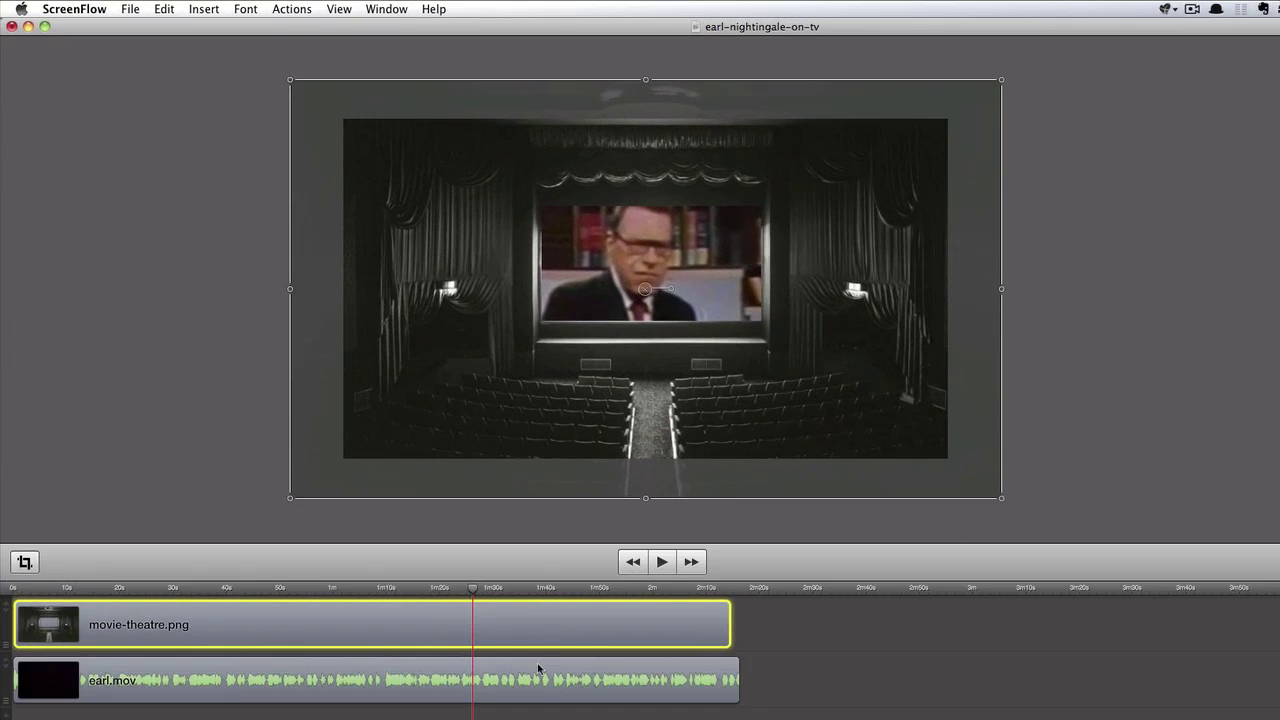
Shrink earl.mov and move it up to fit the theatre screen opening, and preview playback from about 30 s.
click(478, 514)
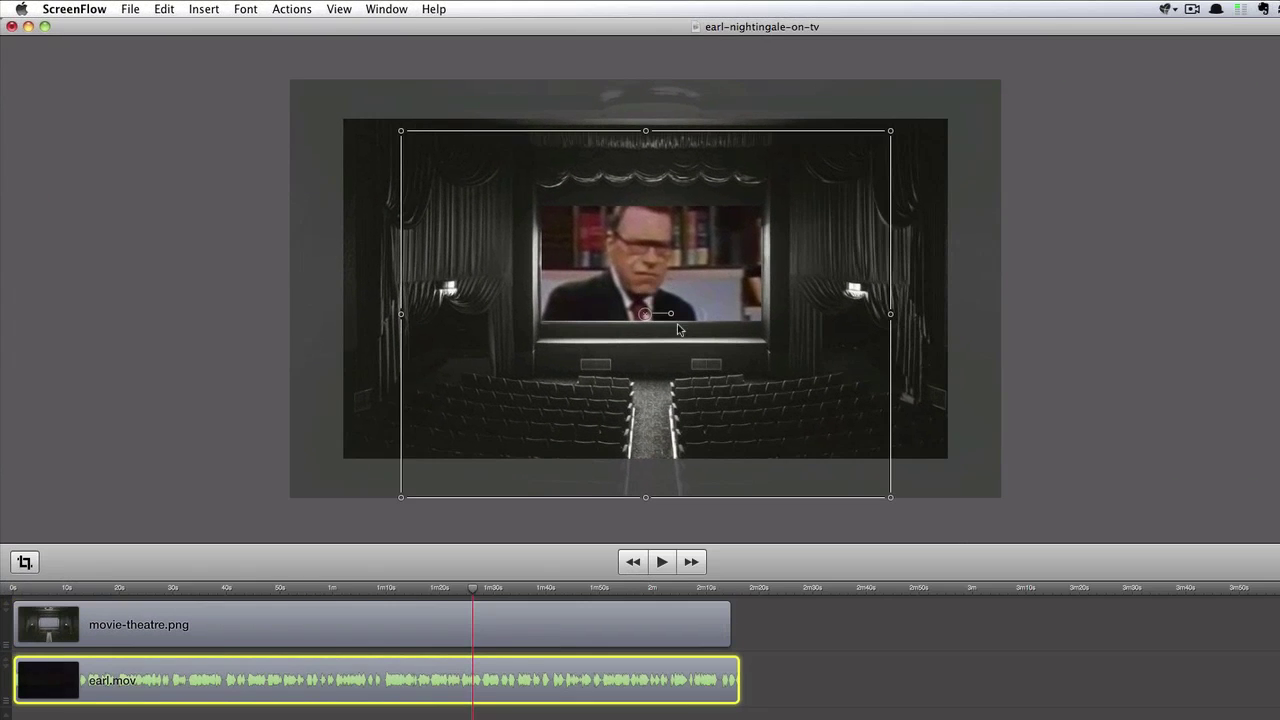
scroll(725, 232, down, 8)
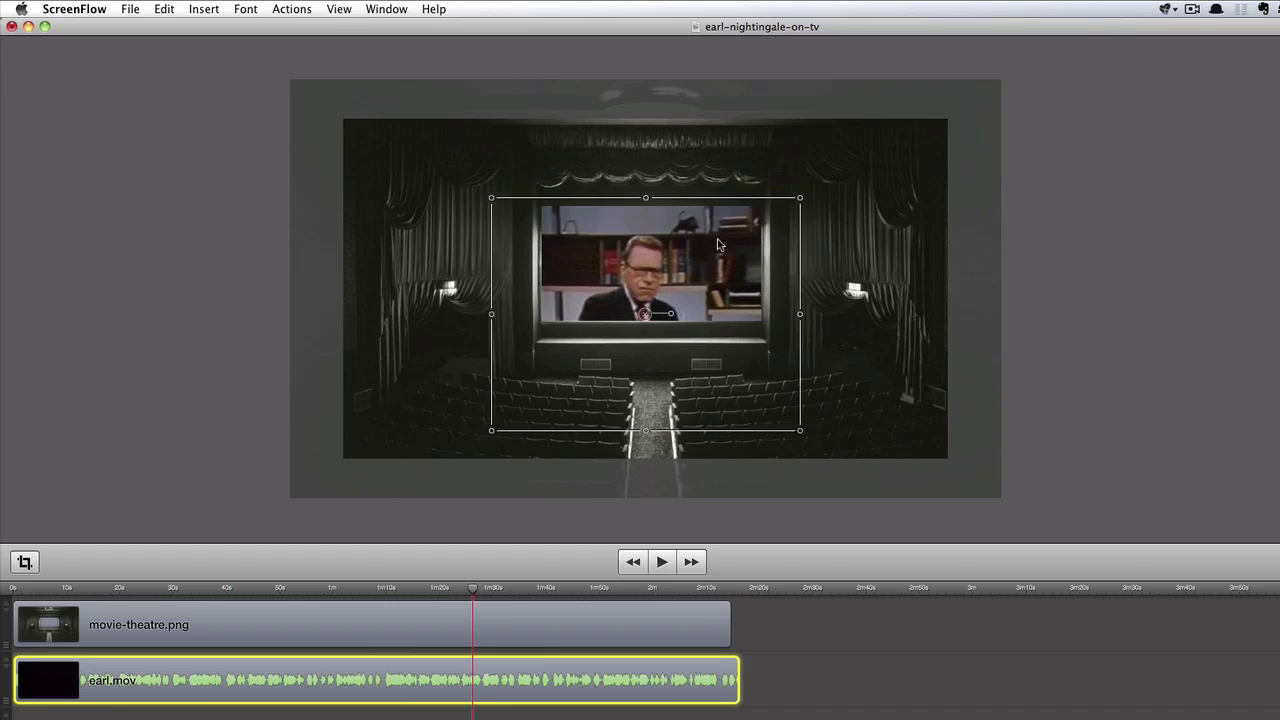
drag(697, 272, 697, 248)
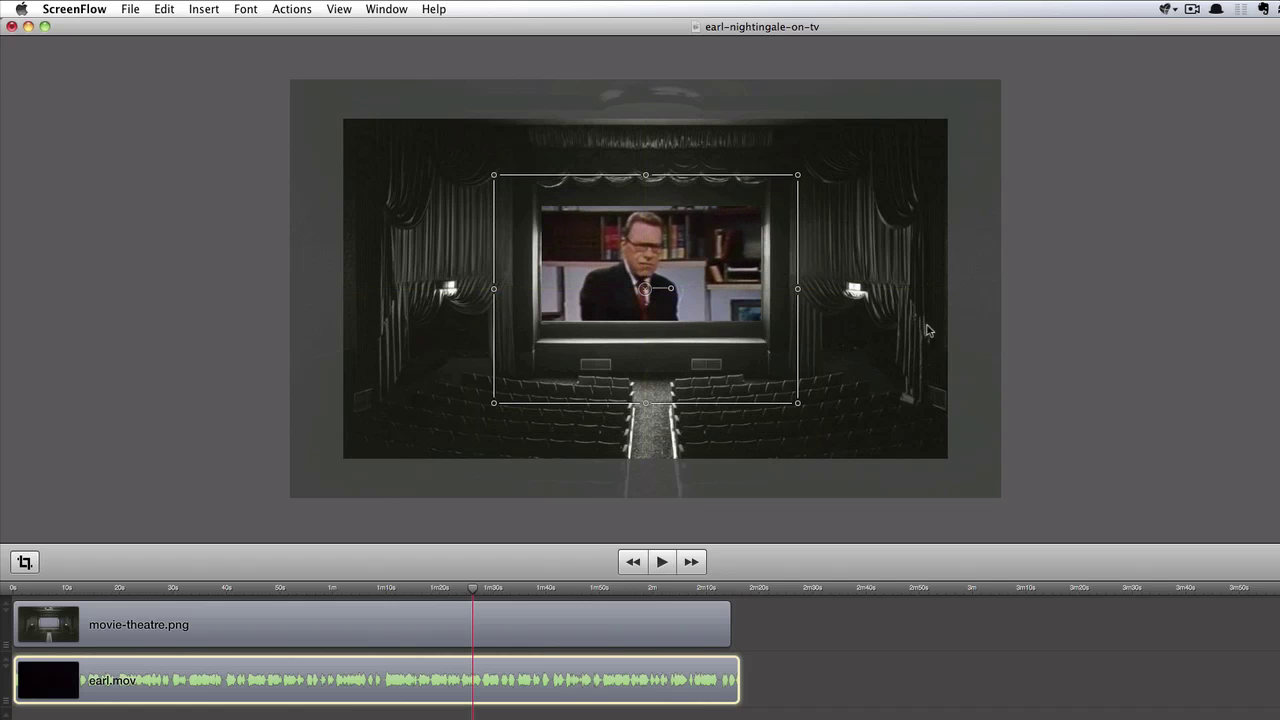
click(959, 338)
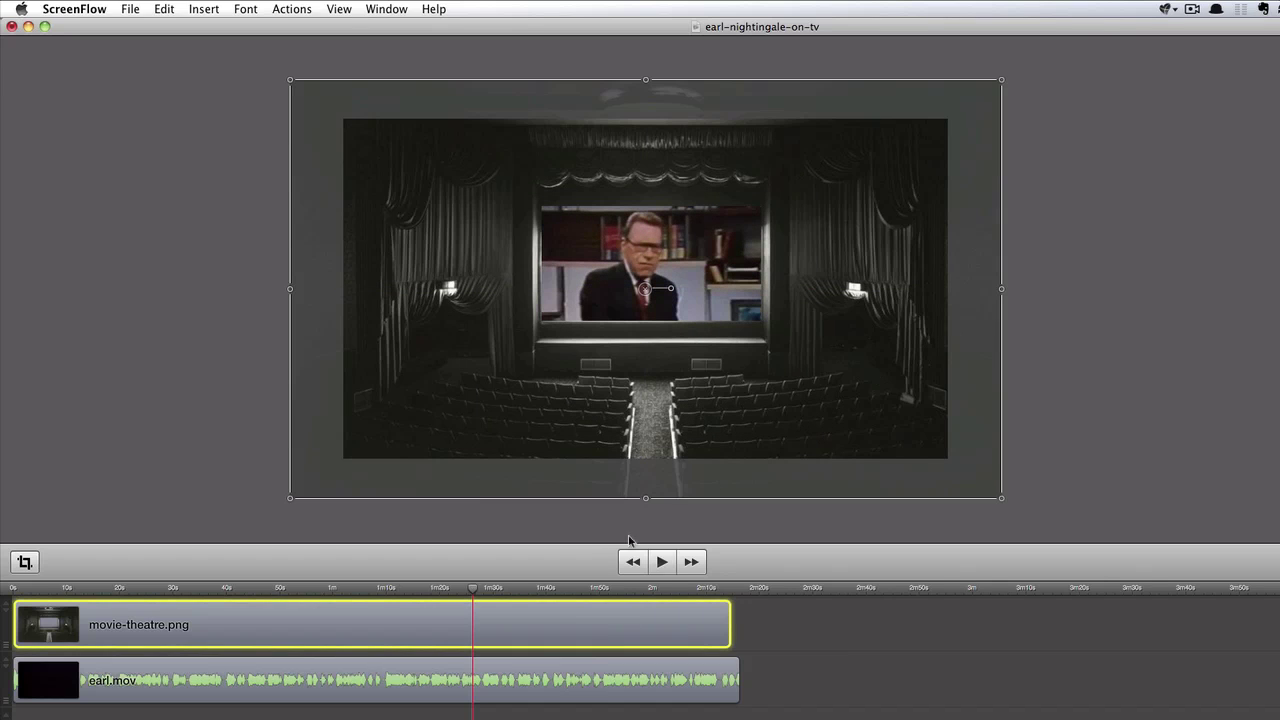
click(175, 589)
key(space)
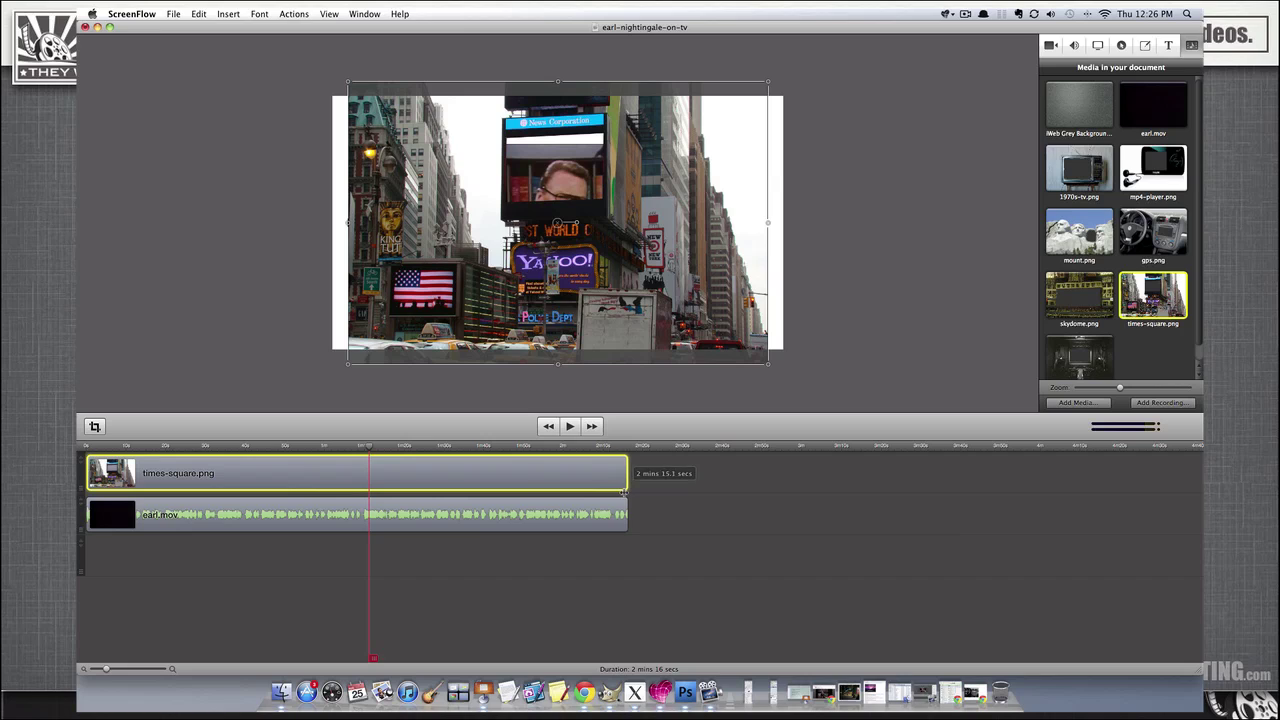
Move earl.mov up behind the News Corporation billboard opening in times-square.png and preview the playback.
click(421, 527)
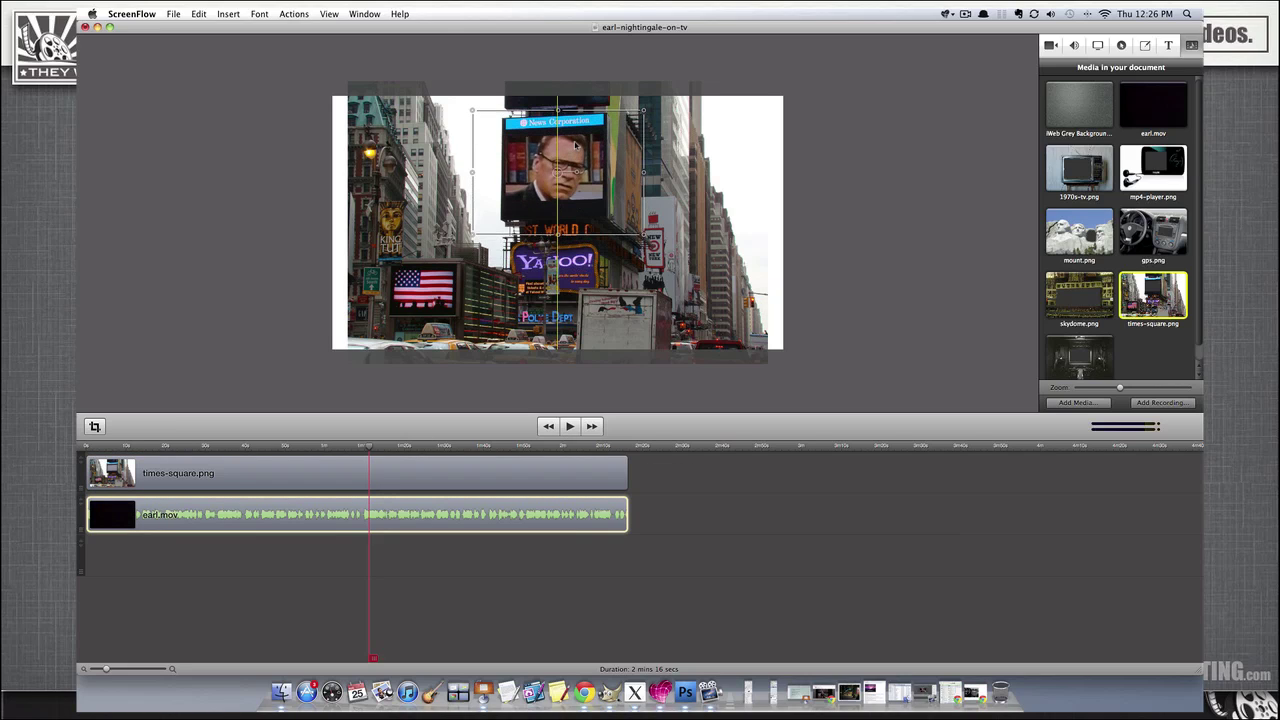
click(700, 510)
key(space)
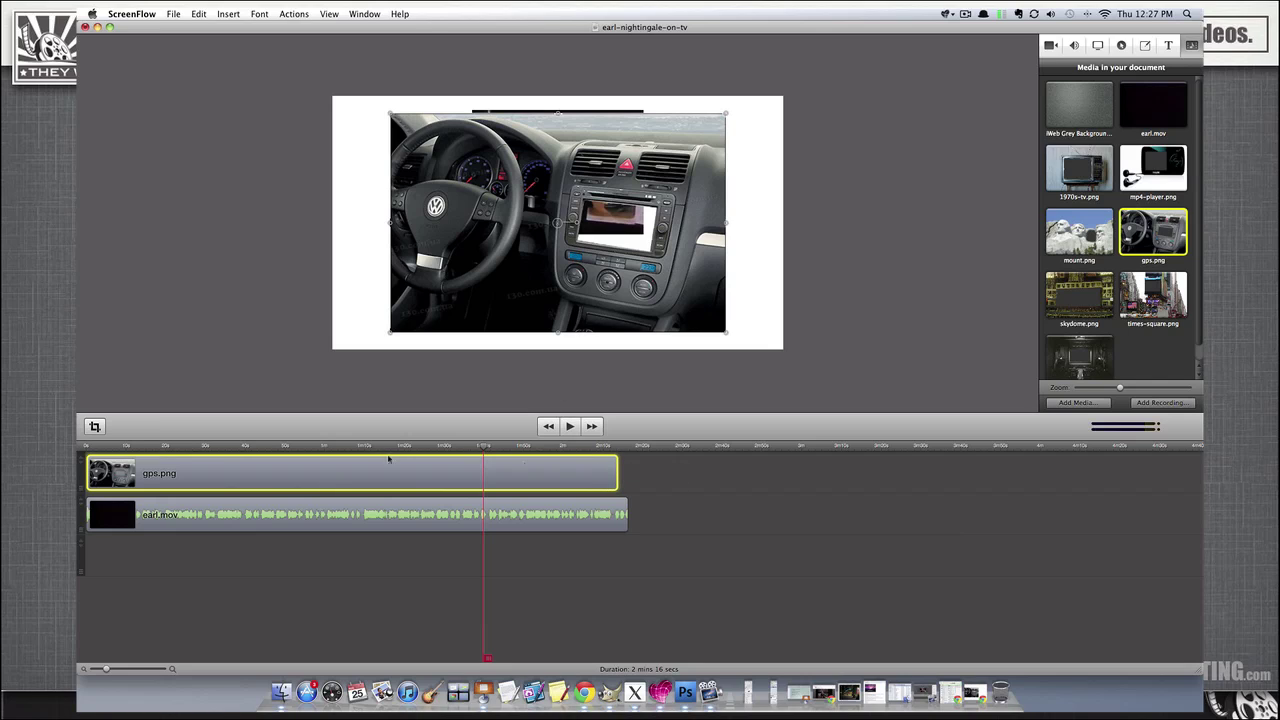
Set the playhead to about 20 s and move earl.mov behind the dashboard screen opening in gps.png.
click(168, 446)
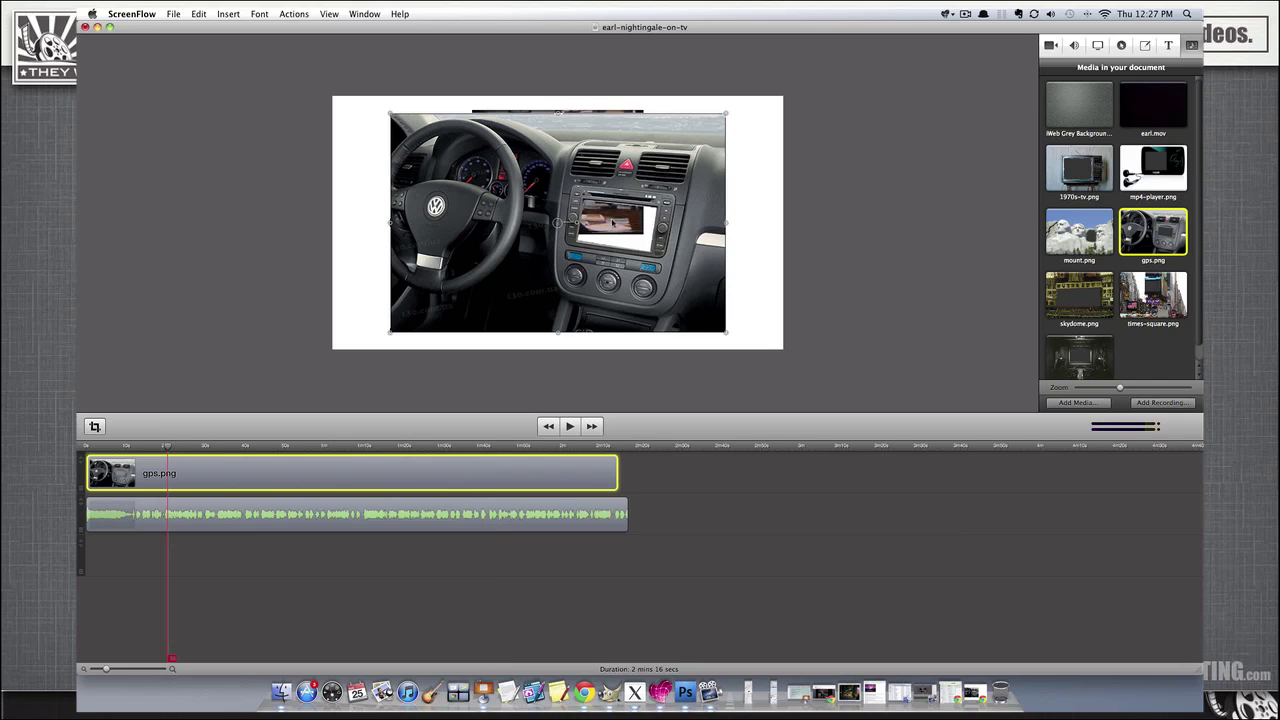
click(548, 509)
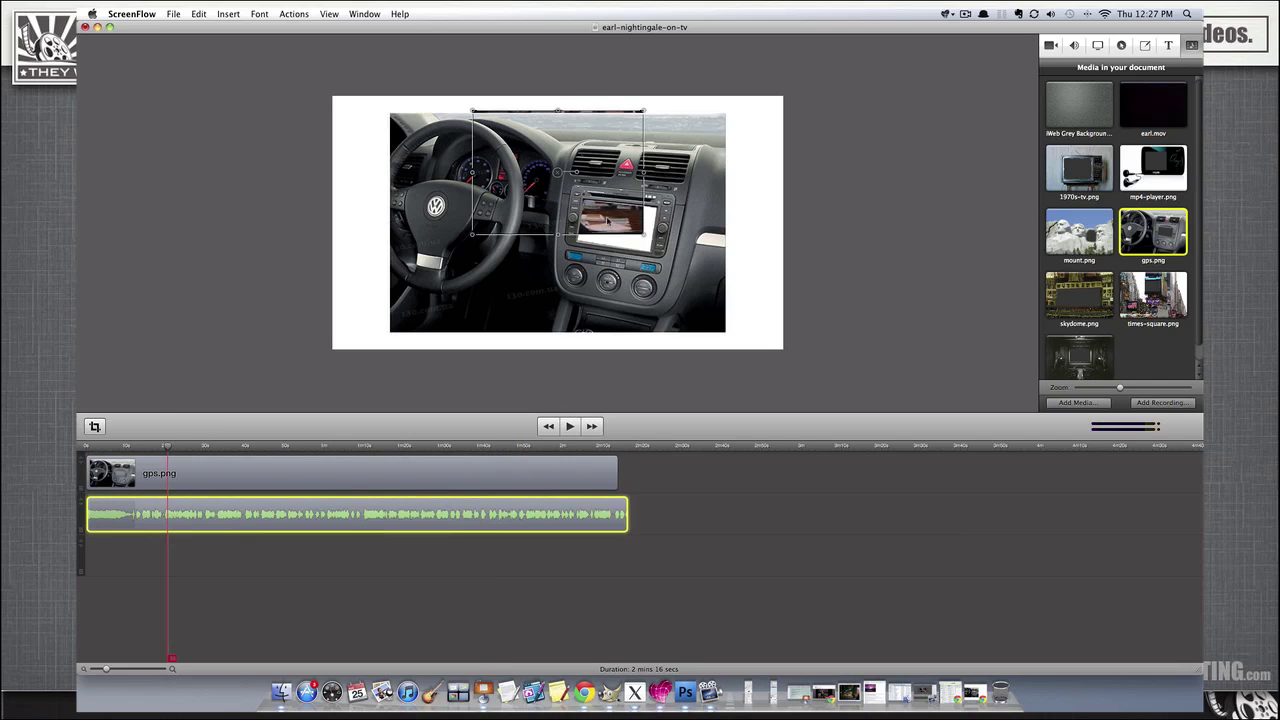
drag(607, 222, 654, 268)
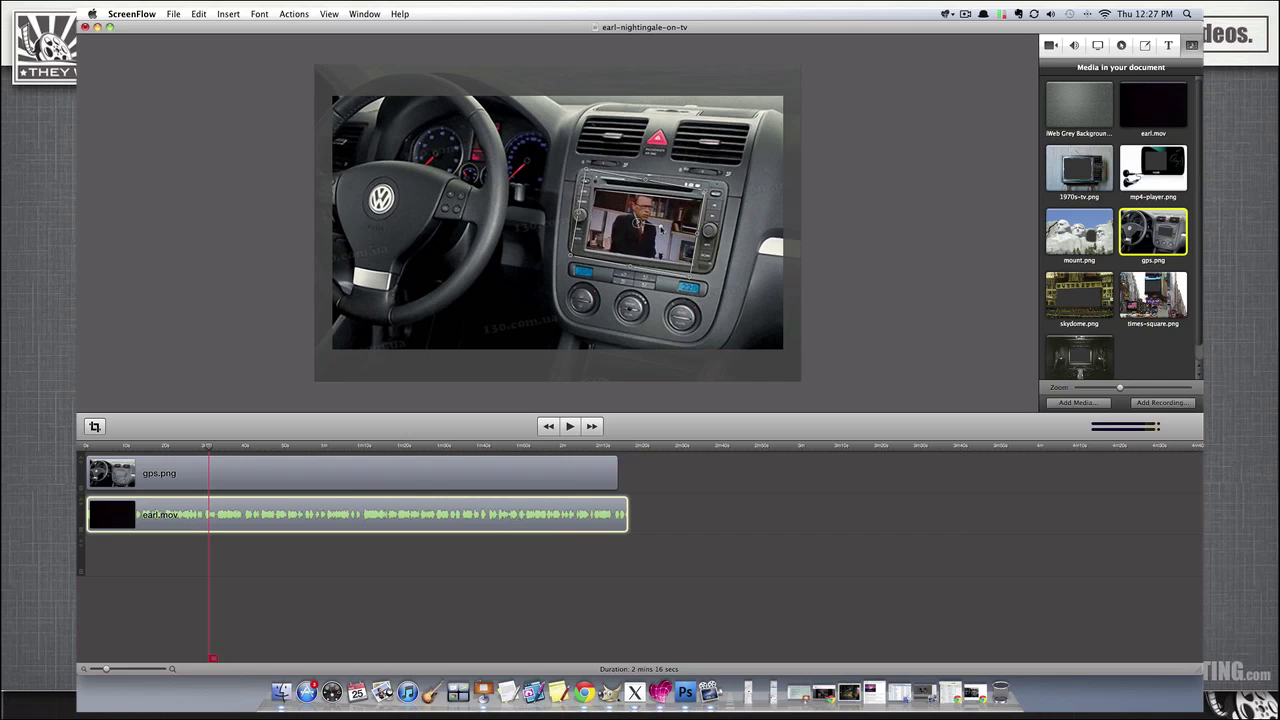
Show the video properties of earl.mov and set its Y rotation to -34°.
click(329, 14)
click(458, 147)
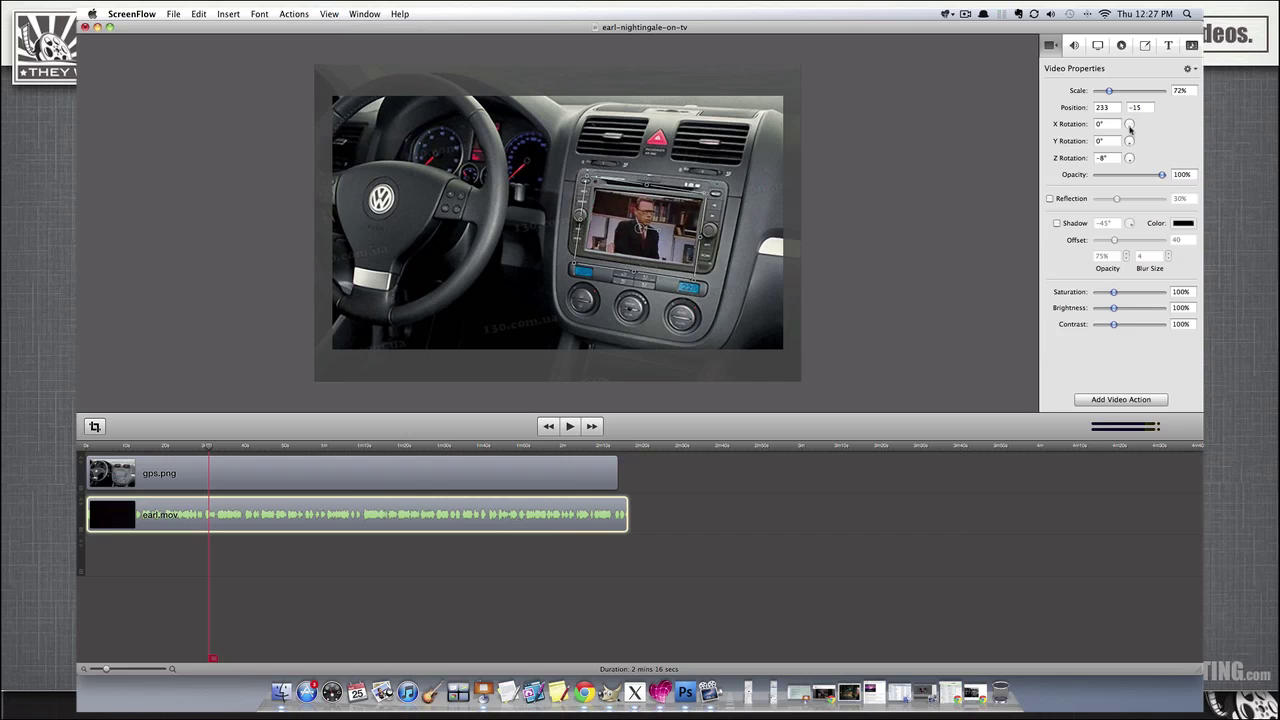
drag(1130, 126, 1129, 126)
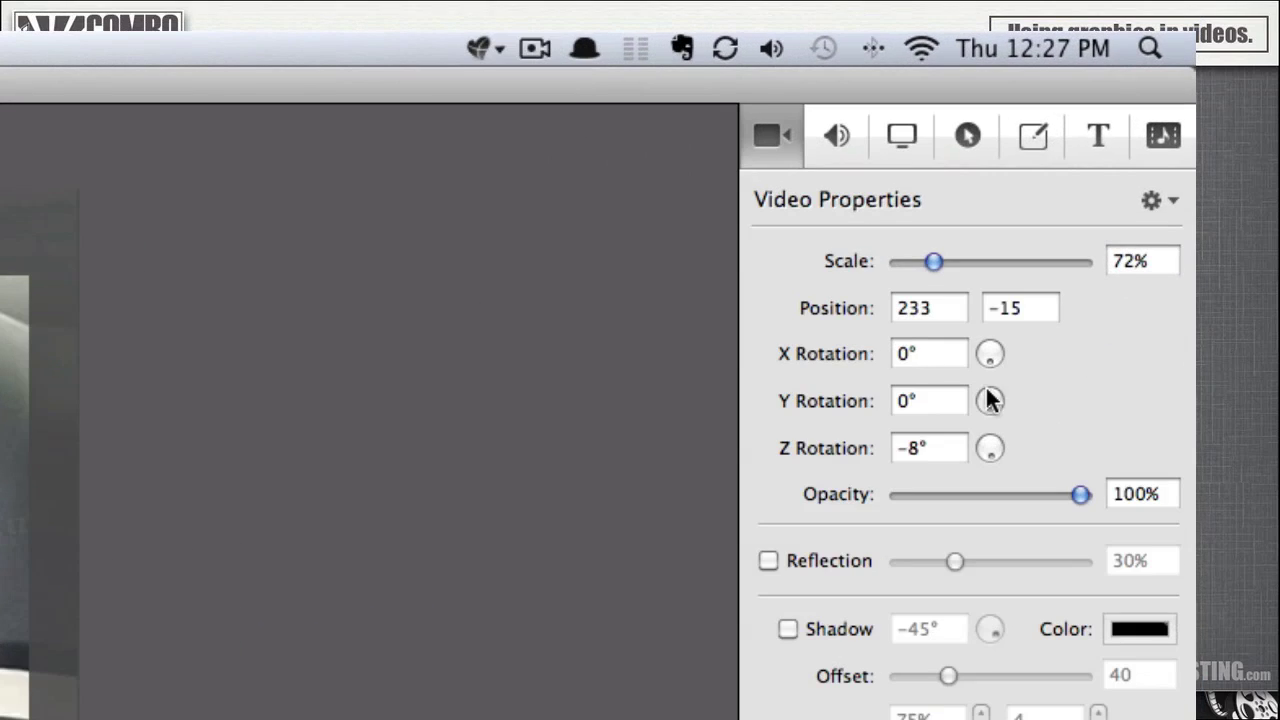
drag(988, 407, 995, 406)
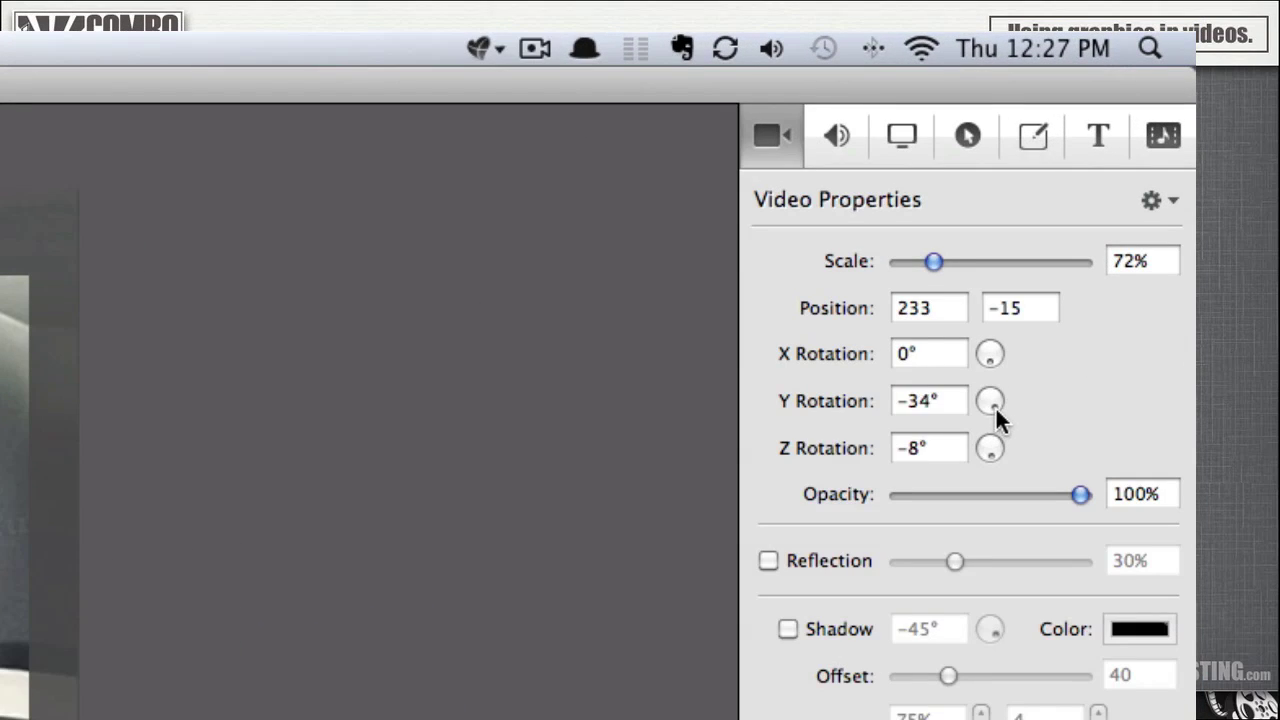